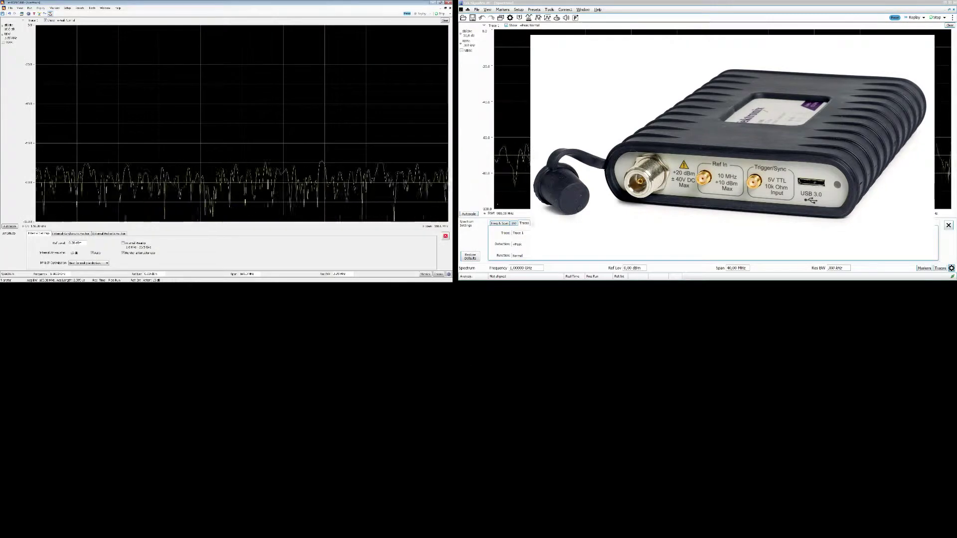
# - Widen the right analyzer to its 6.20 GHz maximum span and the left to 26.50 GHz
pyautogui.click(525, 183)
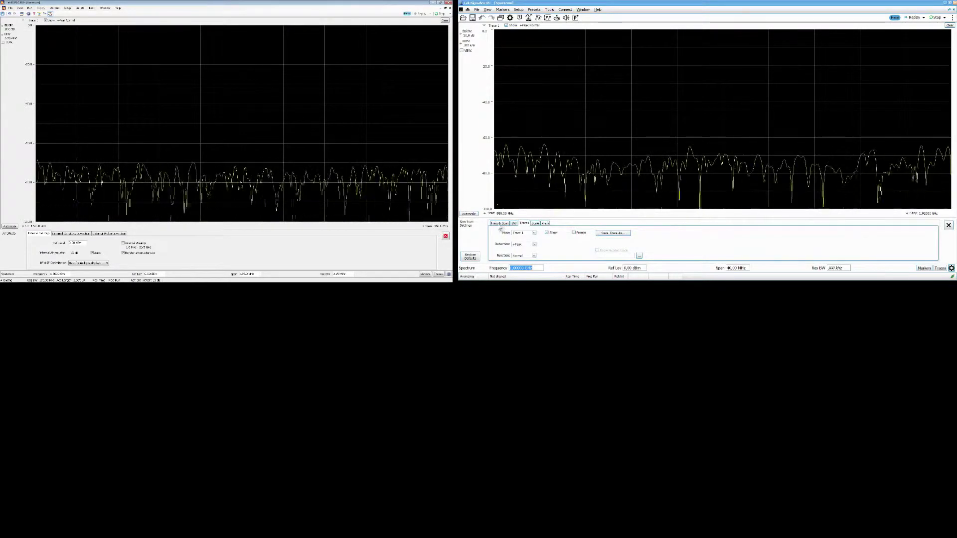
pyautogui.click(500, 224)
pyautogui.click(625, 231)
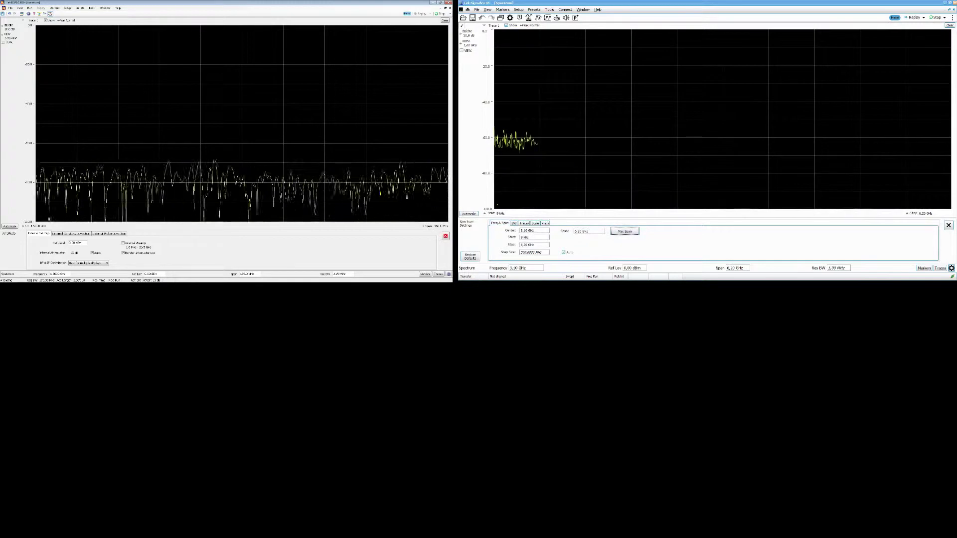
pyautogui.click(133, 208)
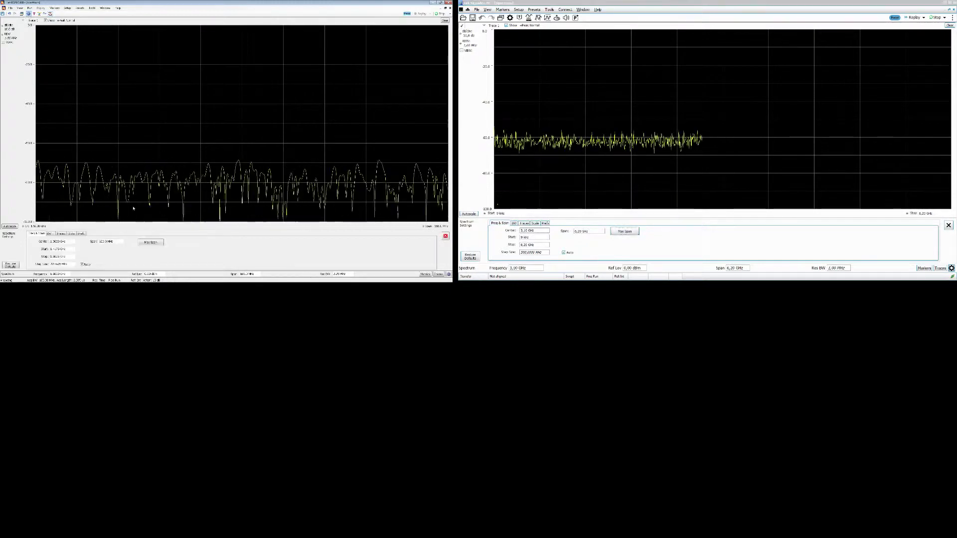
pyautogui.click(151, 243)
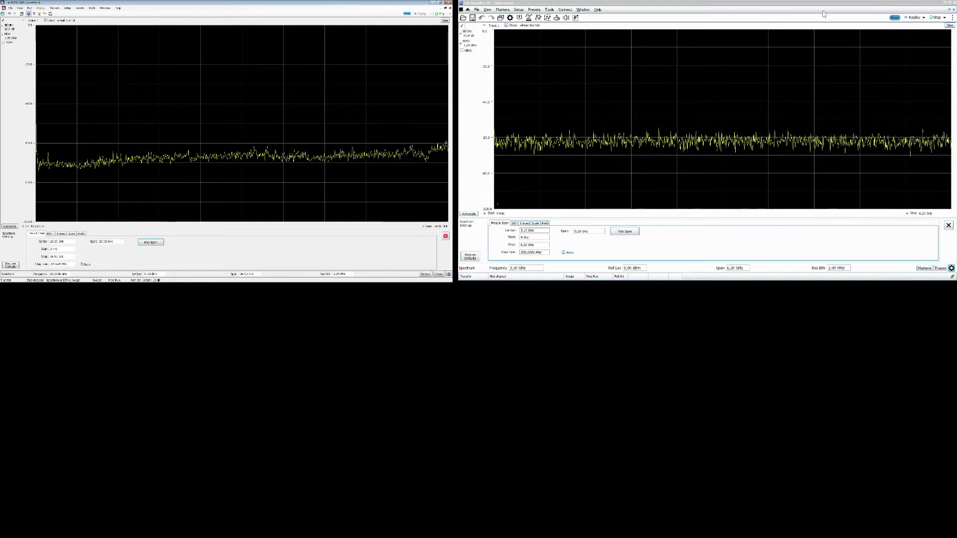
# - Preset the right analyzer back to a 1 GHz centre with 40 MHz span
pyautogui.click(895, 18)
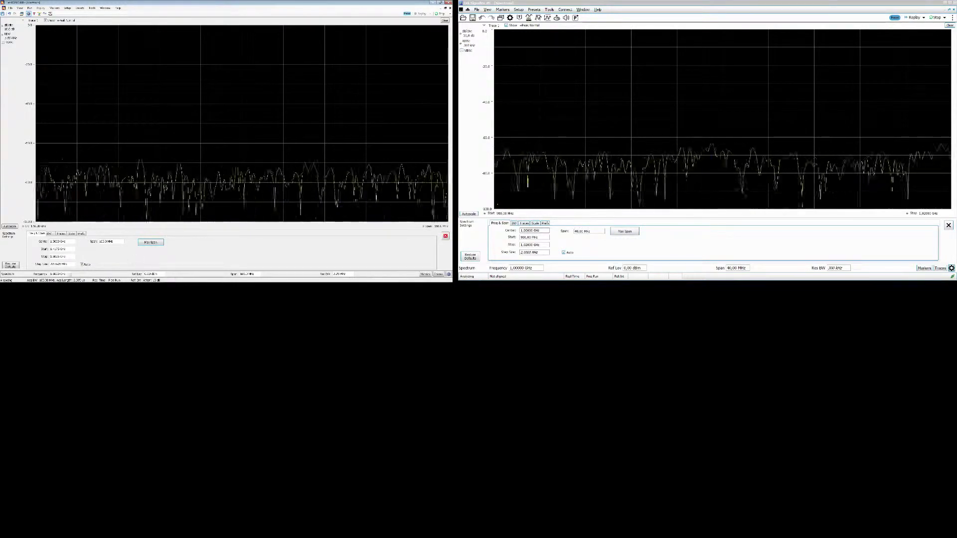
# - Set the centre frequency of both the left and right analyzers to 3 GHz
pyautogui.click(70, 274)
pyautogui.write('3')
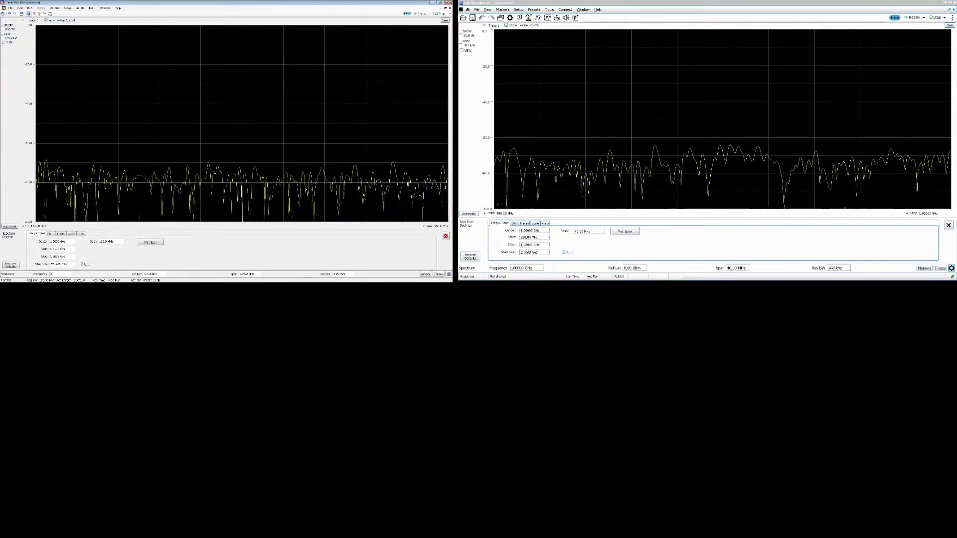
pyautogui.press('Return')
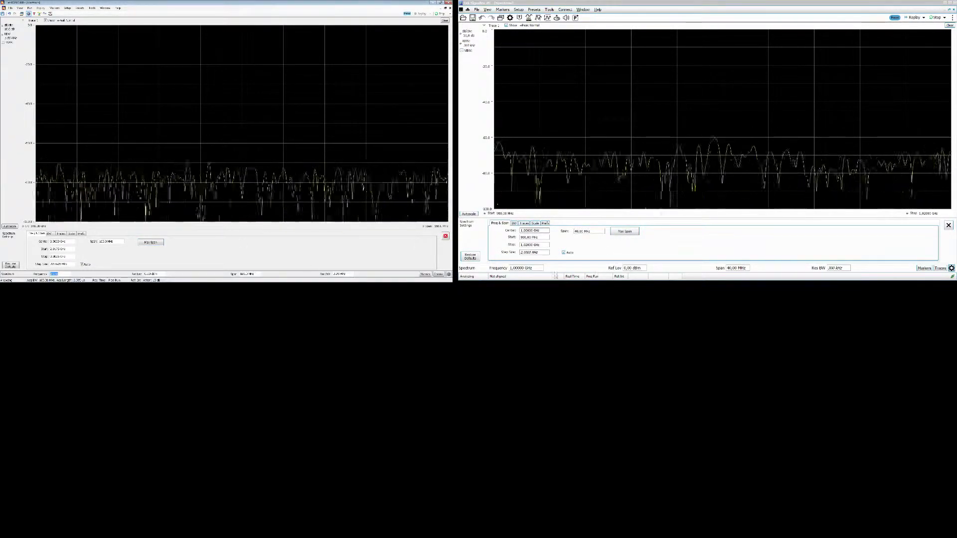
pyautogui.click(525, 267)
pyautogui.write('3G')
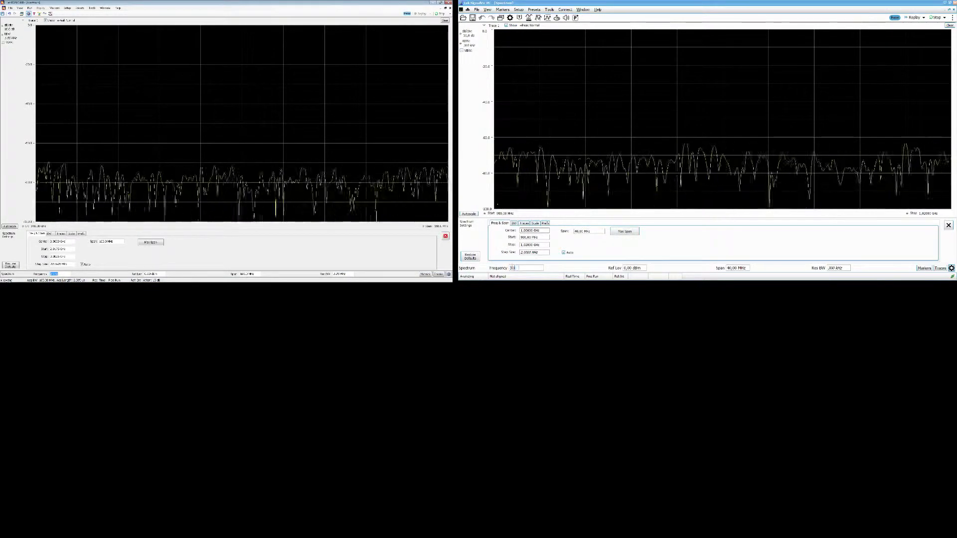
pyautogui.press('Return')
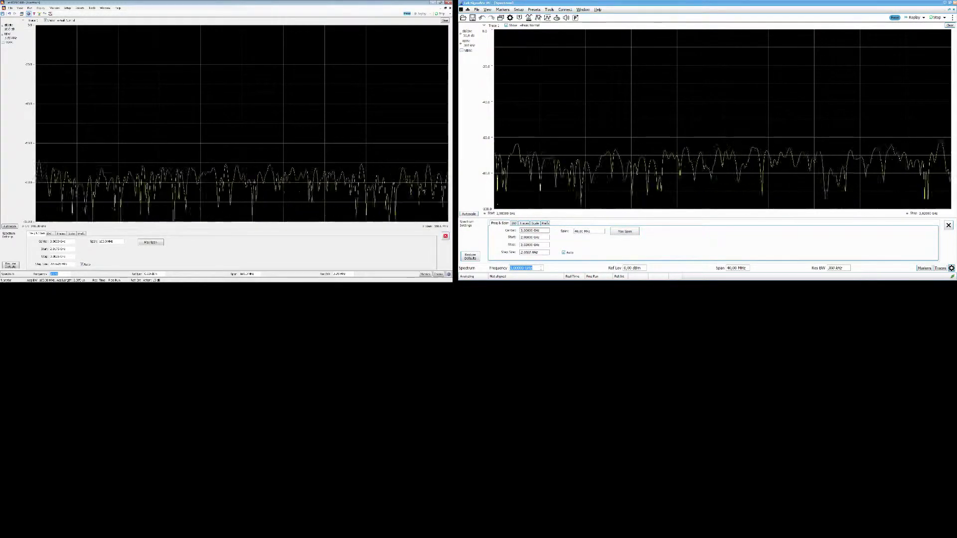
# - Enable and show averaged Trace 3 on the right analyzer and add a marker
pyautogui.click(492, 25)
pyautogui.click(500, 29)
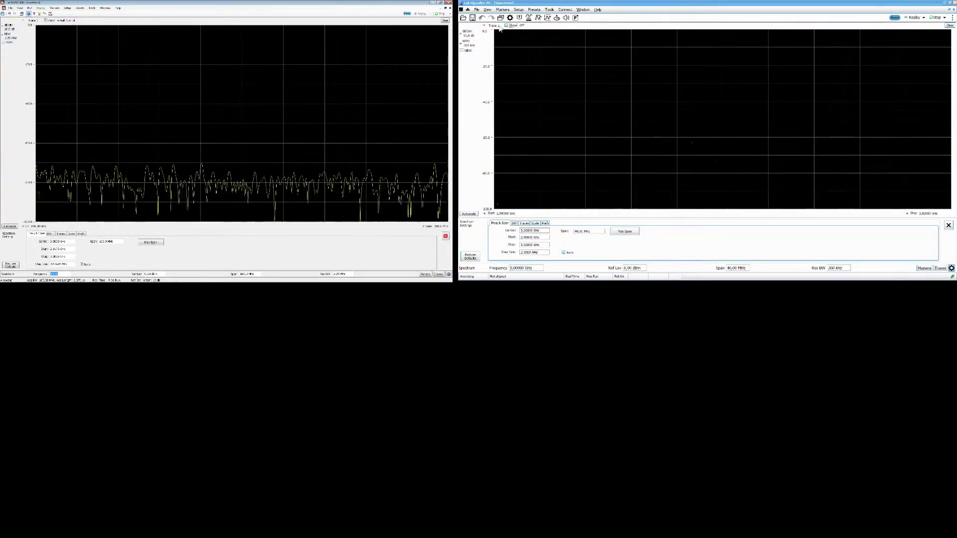
pyautogui.click(483, 26)
pyautogui.click(499, 44)
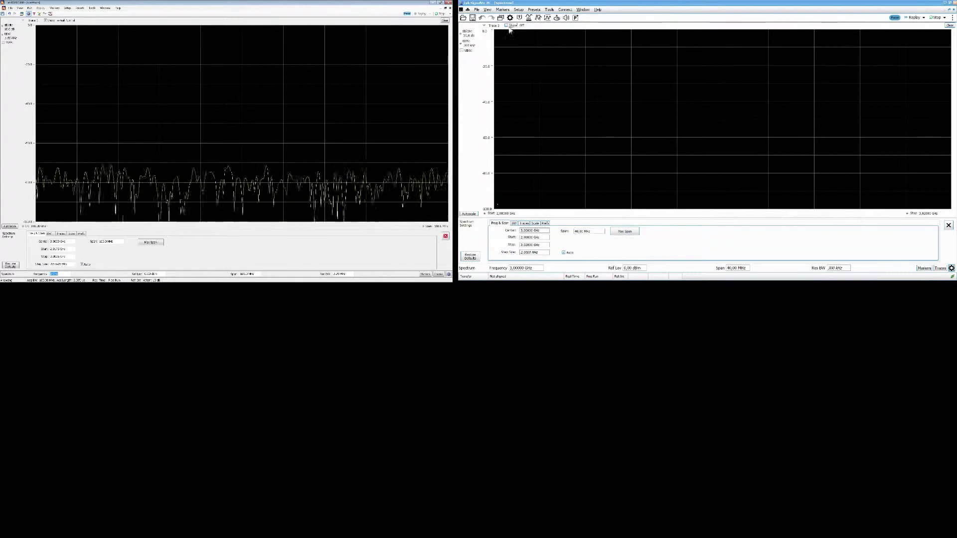
pyautogui.click(505, 25)
pyautogui.rightClick(669, 88)
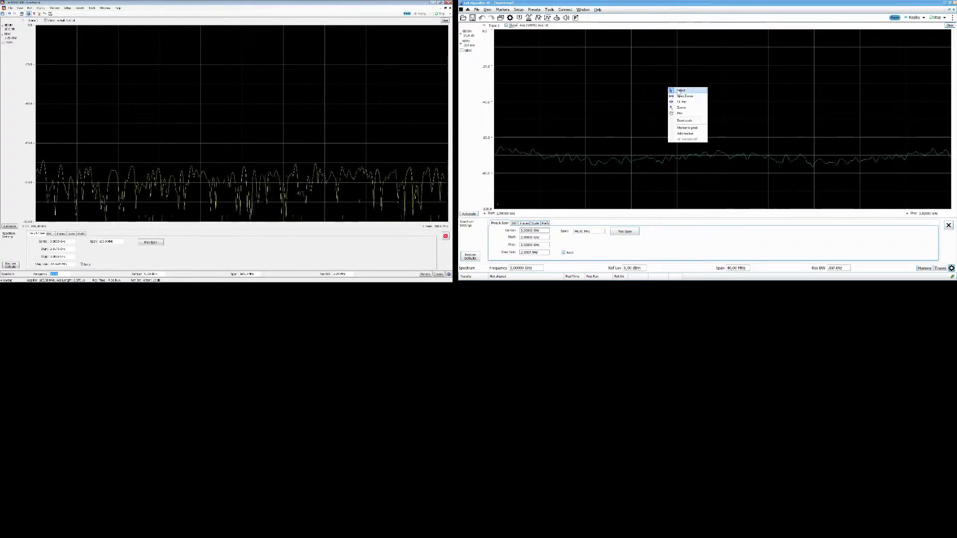
pyautogui.click(686, 133)
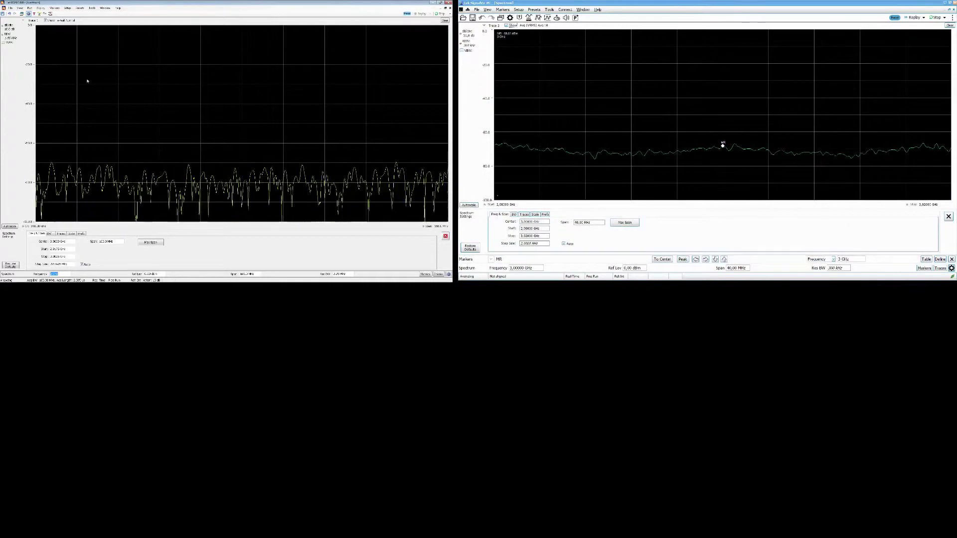
# - Hide Trace 1 on the left analyzer, show averaged Trace 3, and add a marker
pyautogui.click(45, 21)
pyautogui.click(23, 20)
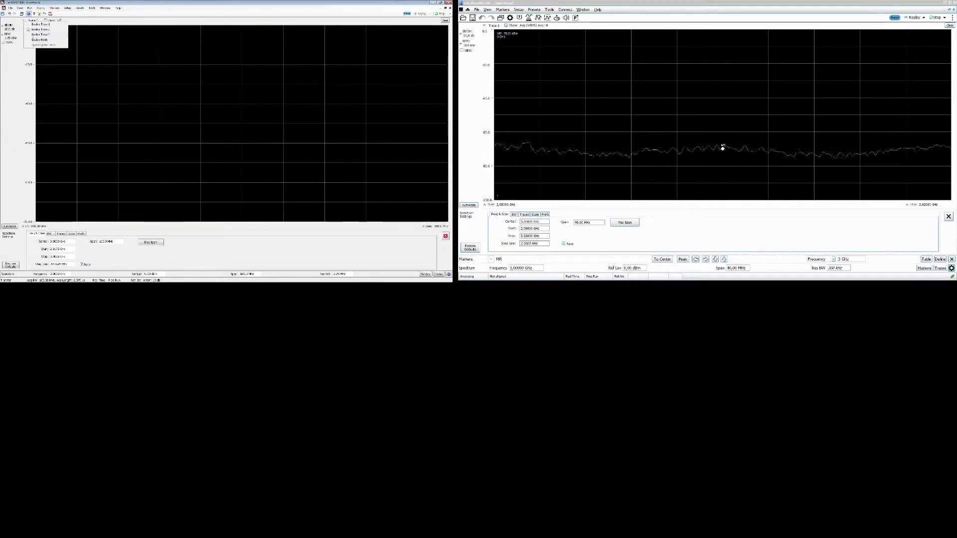
pyautogui.click(42, 36)
pyautogui.click(46, 20)
pyautogui.rightClick(170, 99)
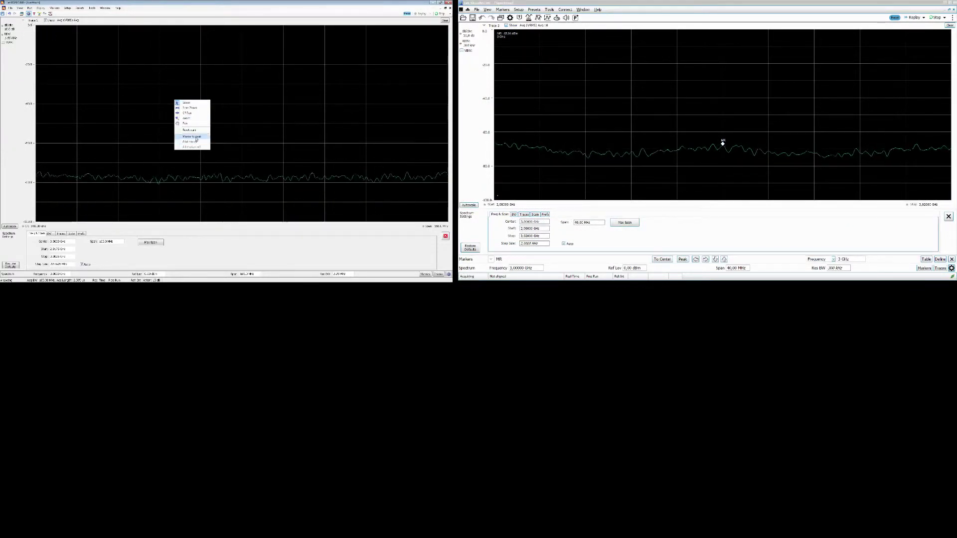
pyautogui.click(194, 137)
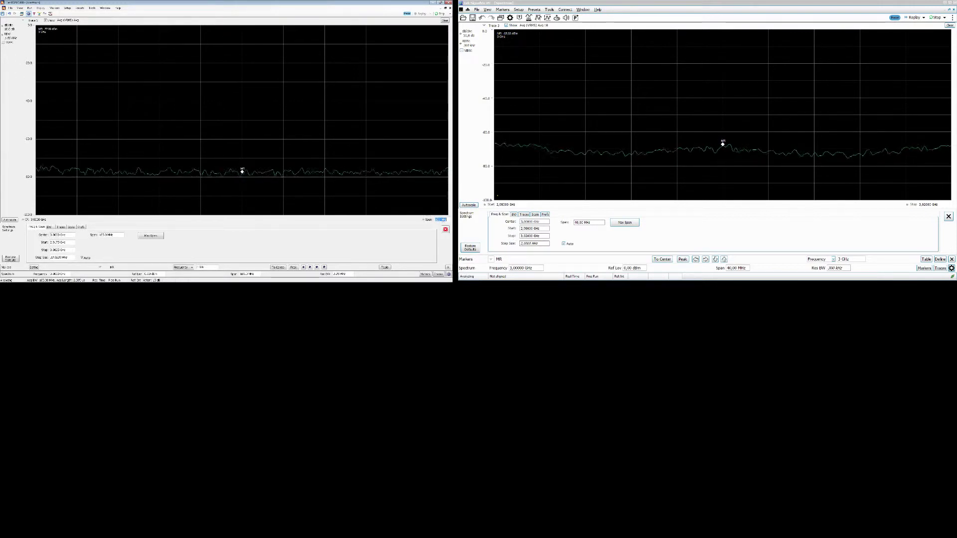
# - Set the left analyzer's span to 40 MHz
pyautogui.click(442, 219)
pyautogui.write('40m')
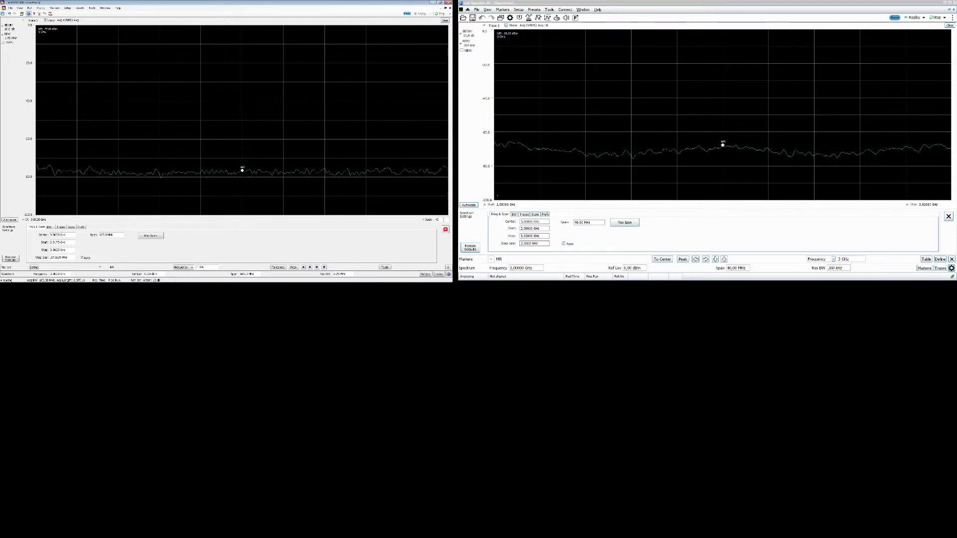
pyautogui.press('Return')
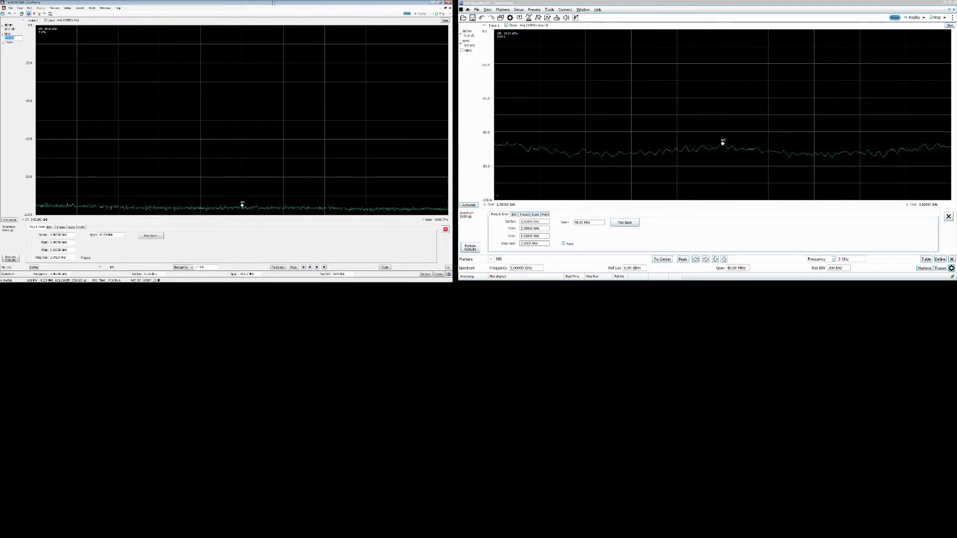
# - Lower the right analyzer's resolution bandwidth to 10 kHz
pyautogui.click(477, 45)
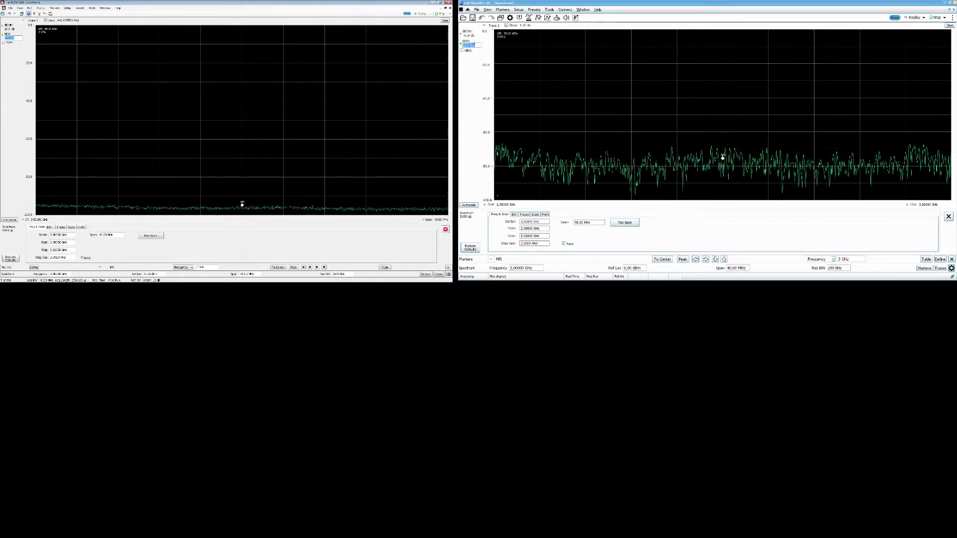
pyautogui.scroll(-1, 474, 45)
pyautogui.press('Down')
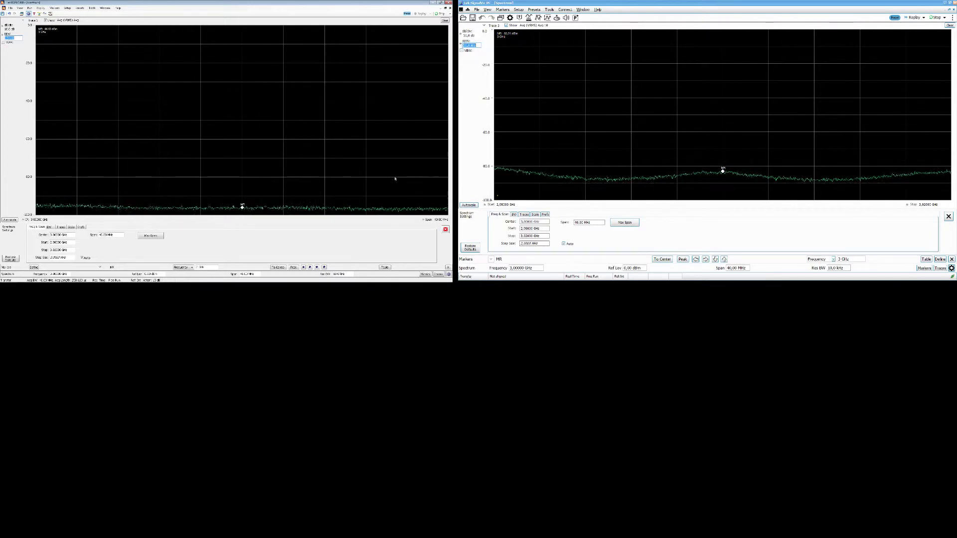
# - Set the right reference level to -50 dBm and scroll the left reference level down
pyautogui.click(632, 268)
pyautogui.write('-50')
pyautogui.press('Return')
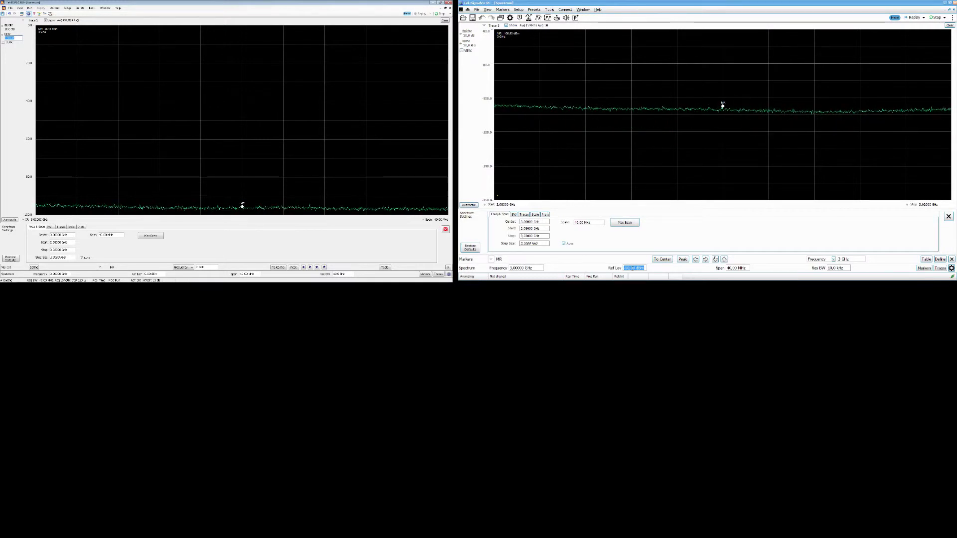
pyautogui.scroll(-2, 633, 268)
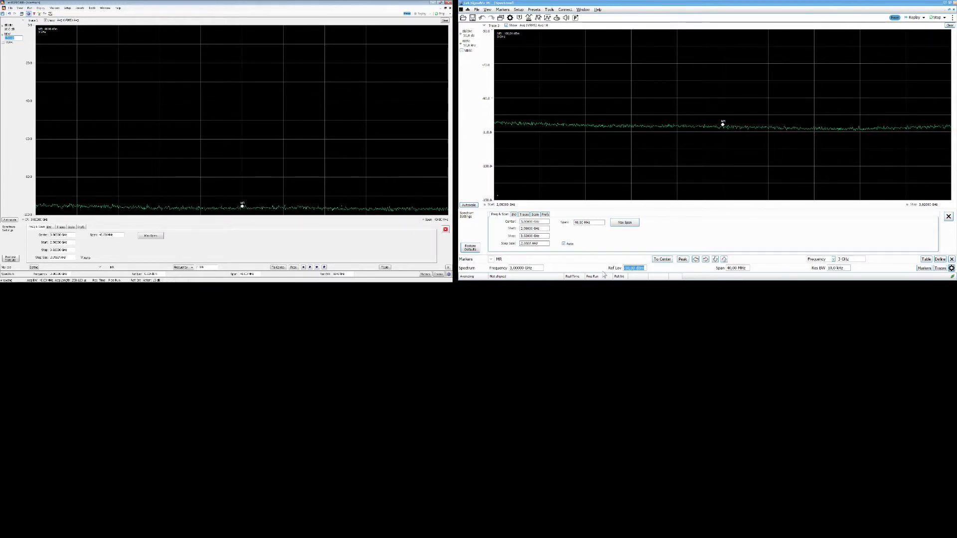
pyautogui.moveTo(160, 269)
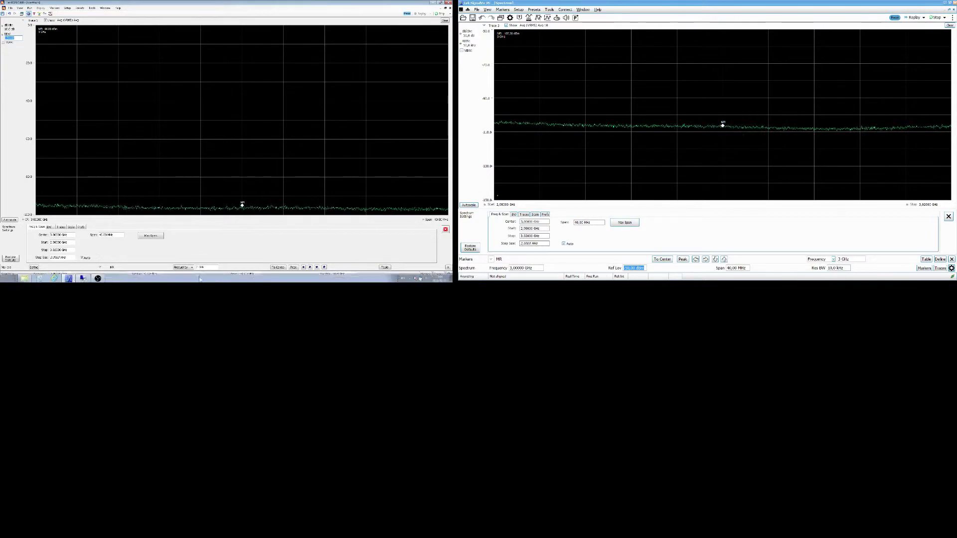
pyautogui.click(160, 274)
pyautogui.scroll(-3, 160, 273)
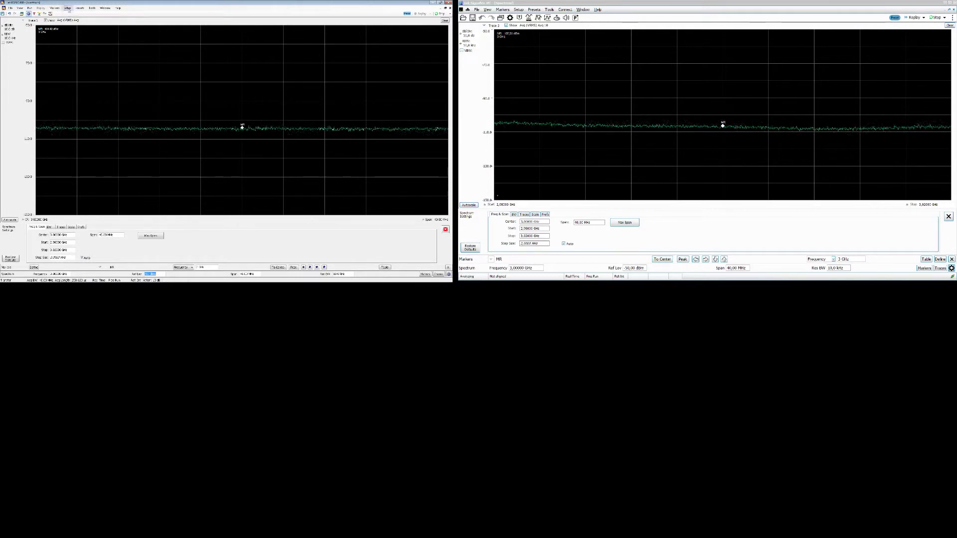
# - Set the left internal attenuator to 0 dB, enable its internal preamp, then preset the analyzers
pyautogui.click(67, 8)
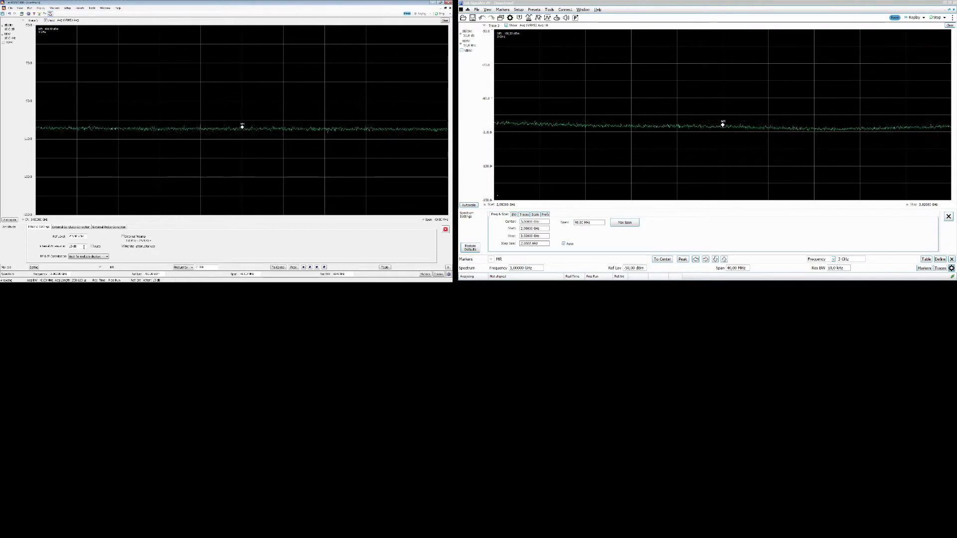
pyautogui.scroll(-1, 84, 247)
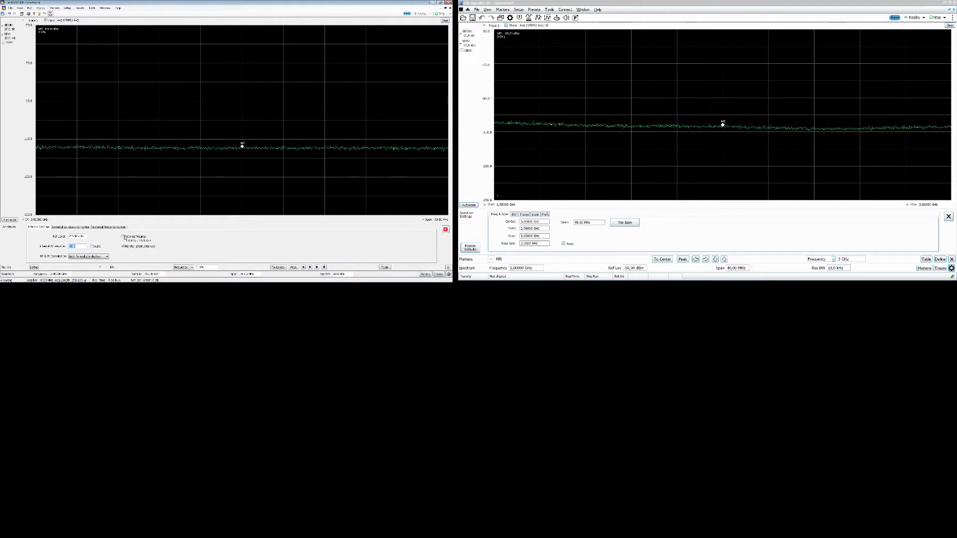
pyautogui.click(123, 237)
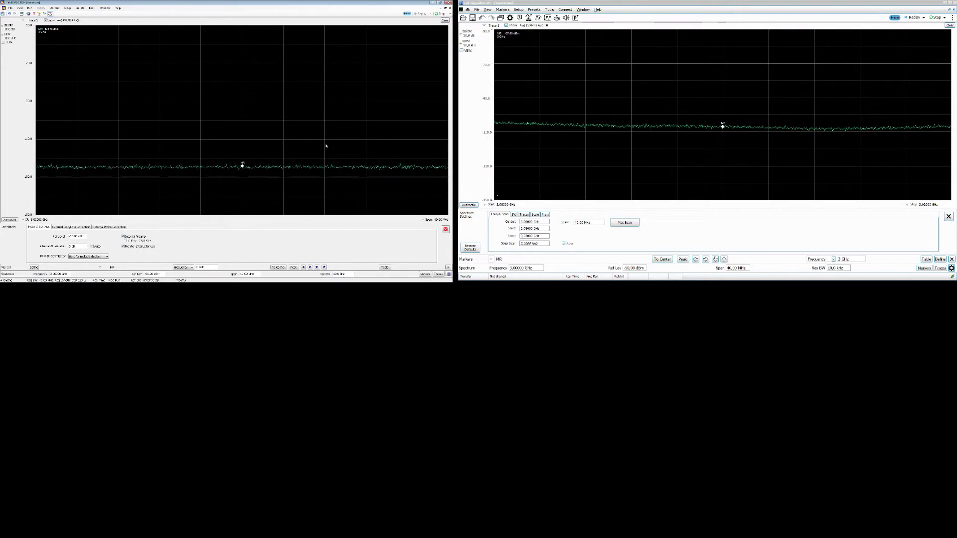
pyautogui.click(895, 18)
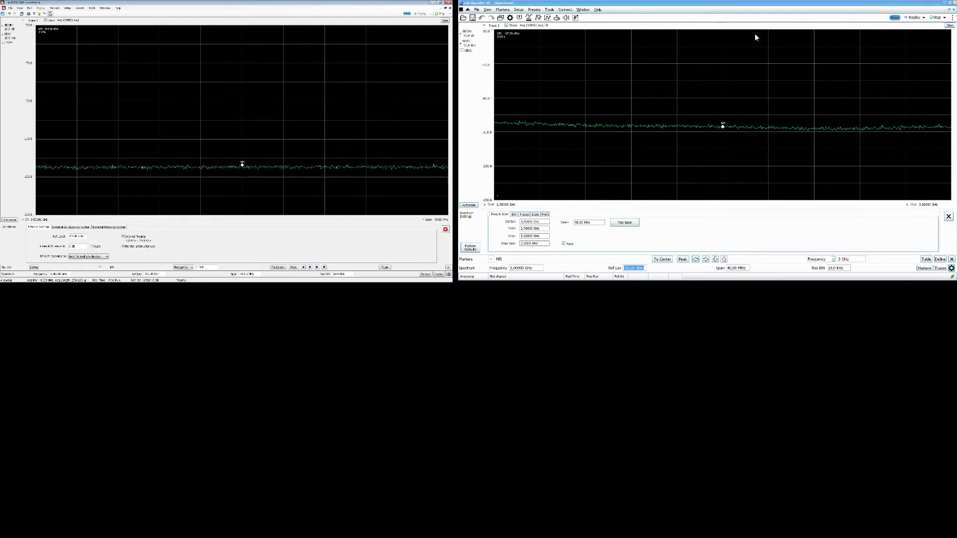
# - Preset the analyzers and add a DPX display to the right analyzer's window
pyautogui.click(408, 14)
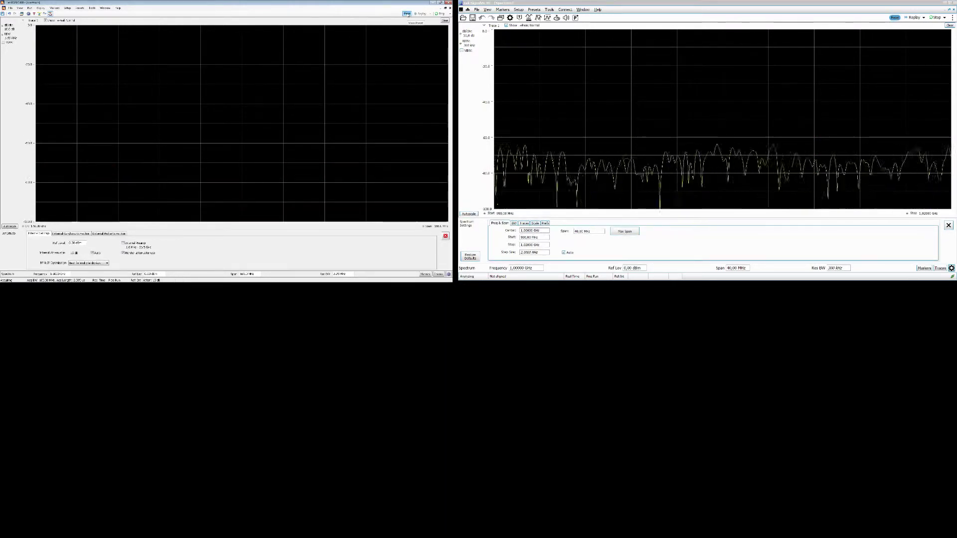
pyautogui.click(501, 18)
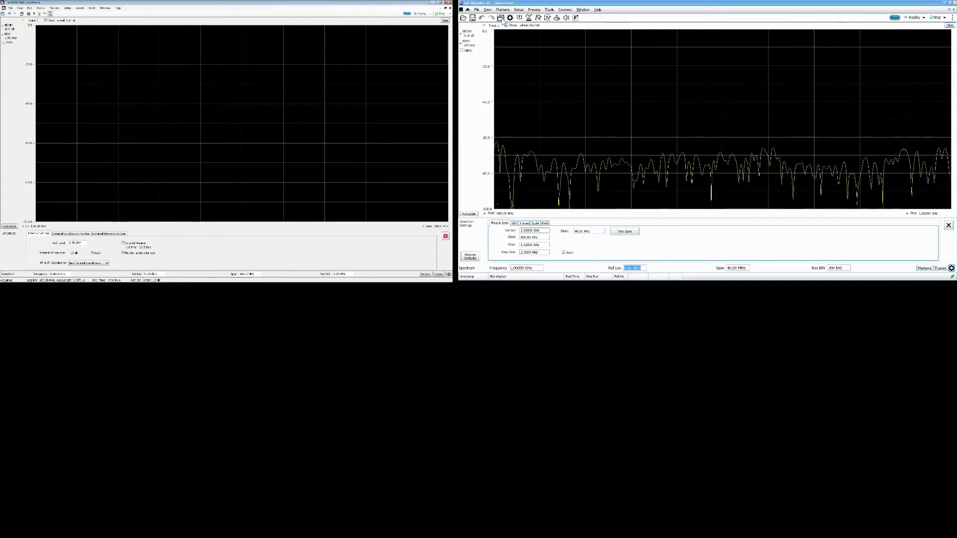
pyautogui.click(715, 113)
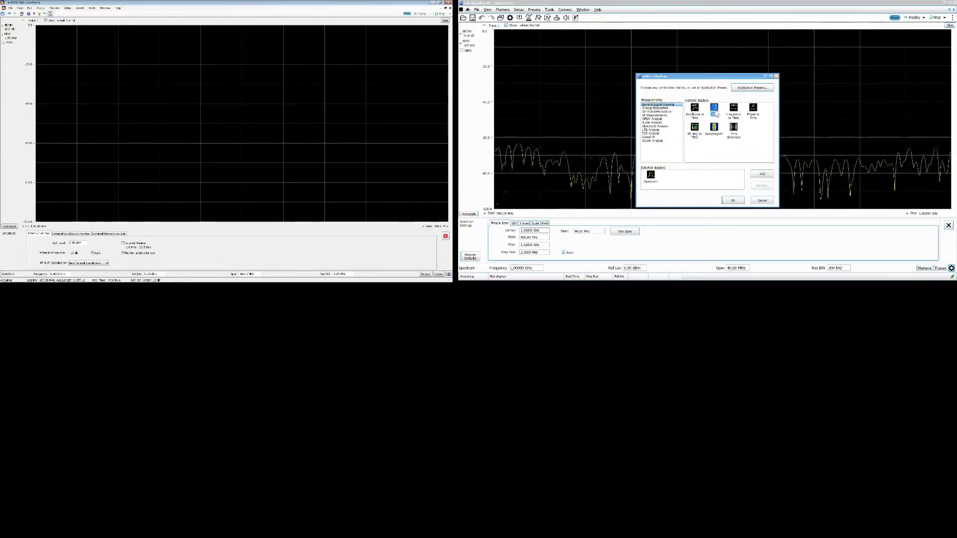
pyautogui.click(733, 200)
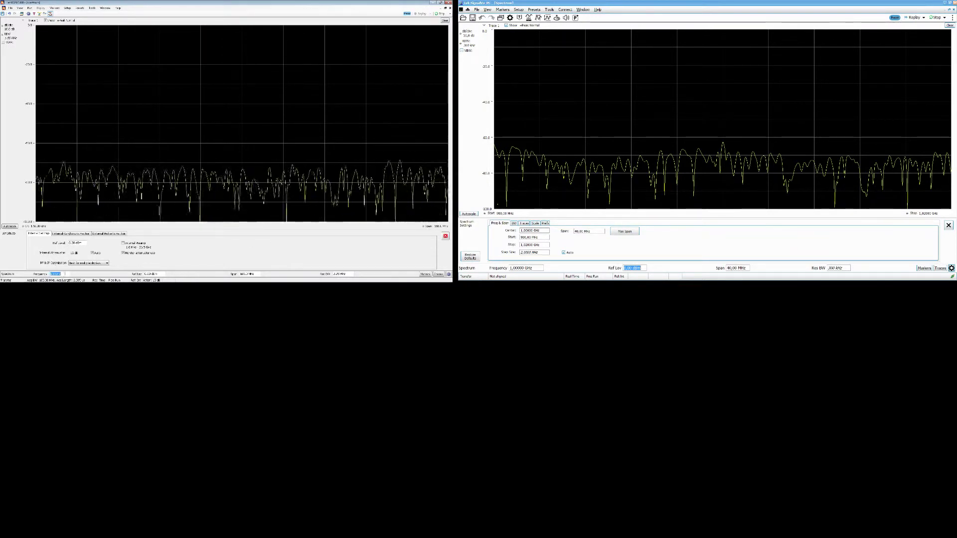
pyautogui.write('2')
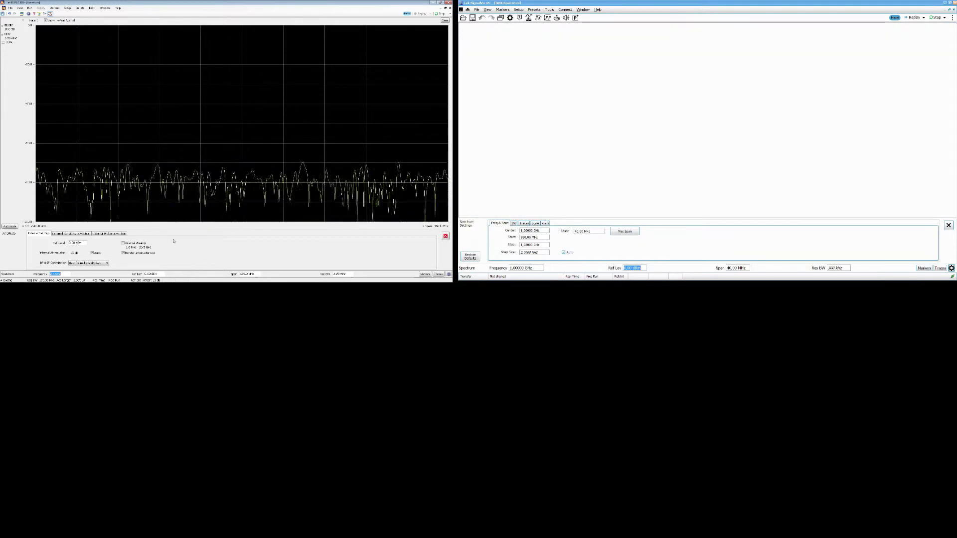
# - Add a DPX display to the left analyzer's window
pyautogui.click(22, 14)
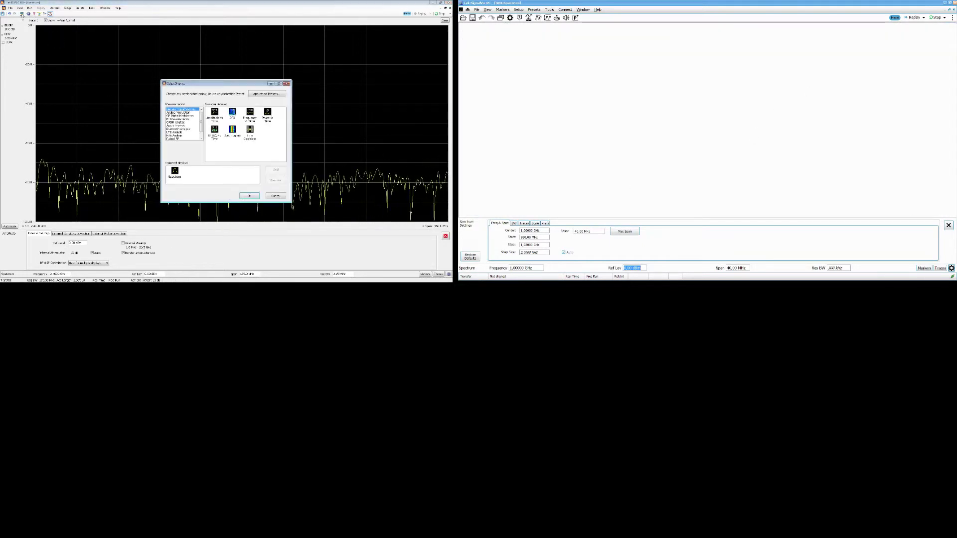
pyautogui.doubleClick(232, 113)
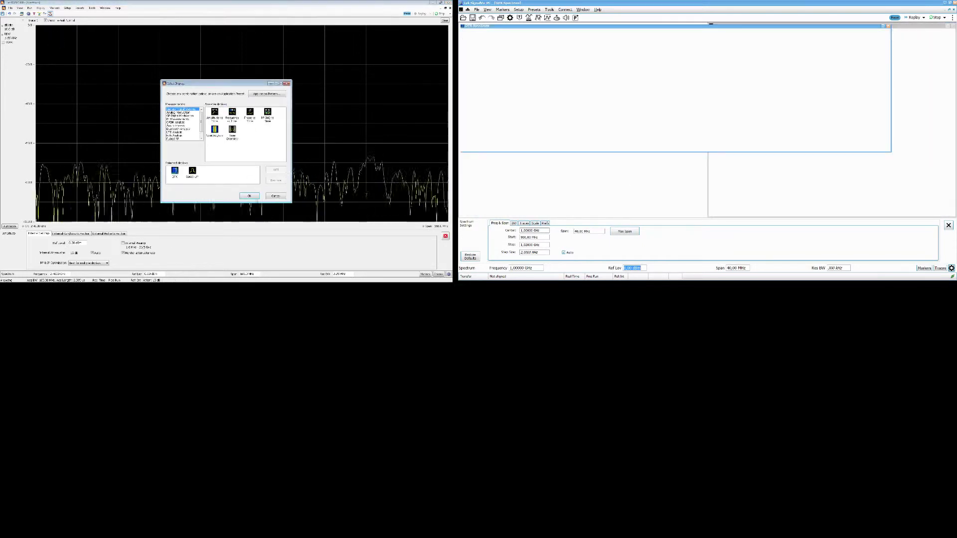
pyautogui.click(249, 197)
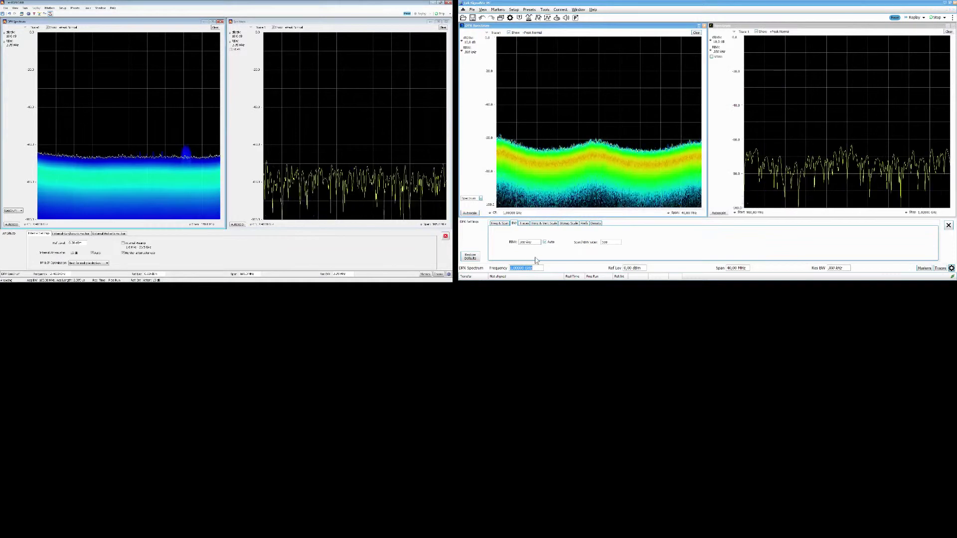
# - Tune both the right and left analyzers to a 2.44 GHz centre frequency
pyautogui.write('2,440')
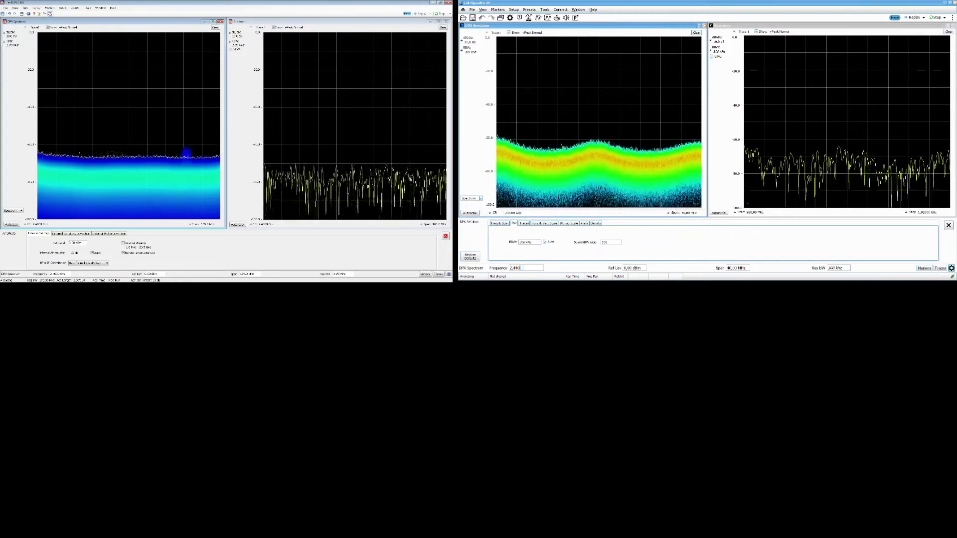
pyautogui.press('Return')
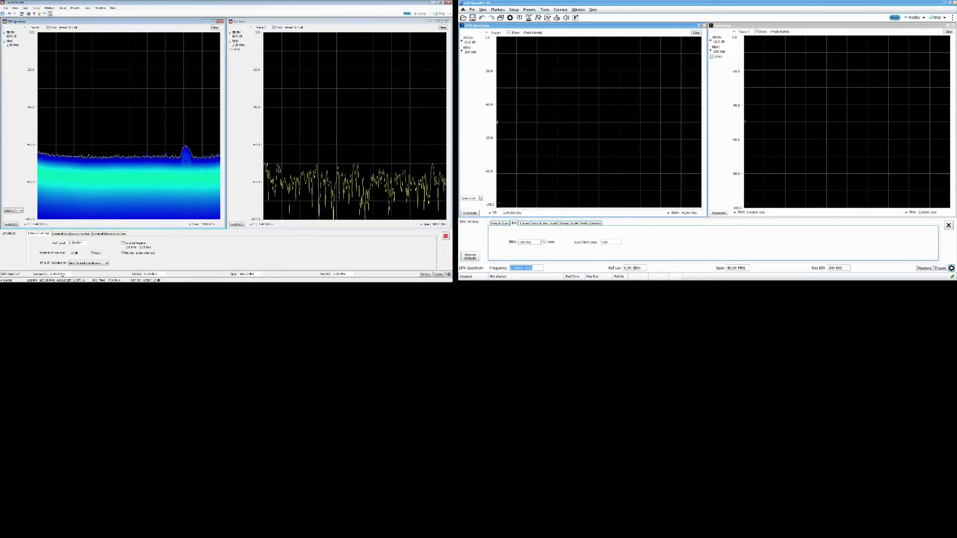
pyautogui.click(62, 275)
pyautogui.write('2')
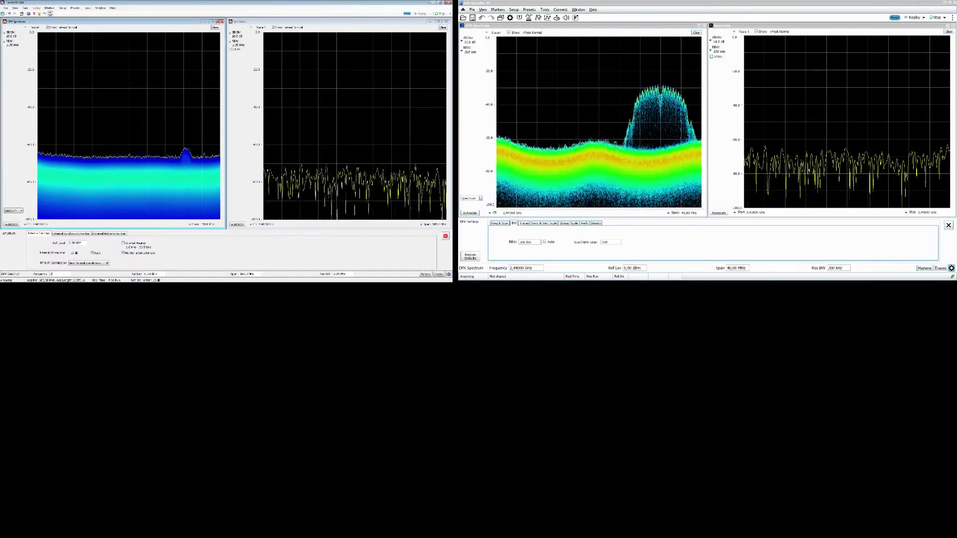
pyautogui.write('.')
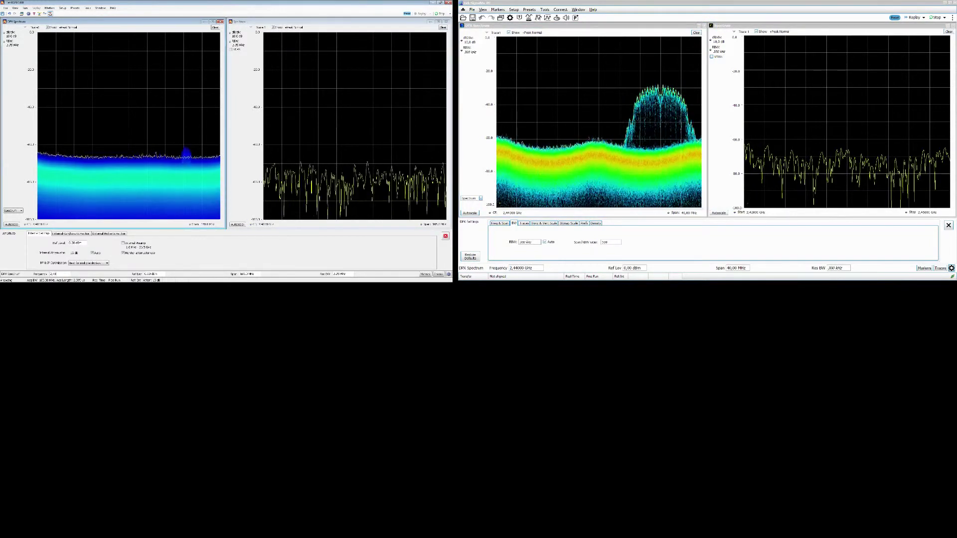
pyautogui.write('44g')
pyautogui.press('Return')
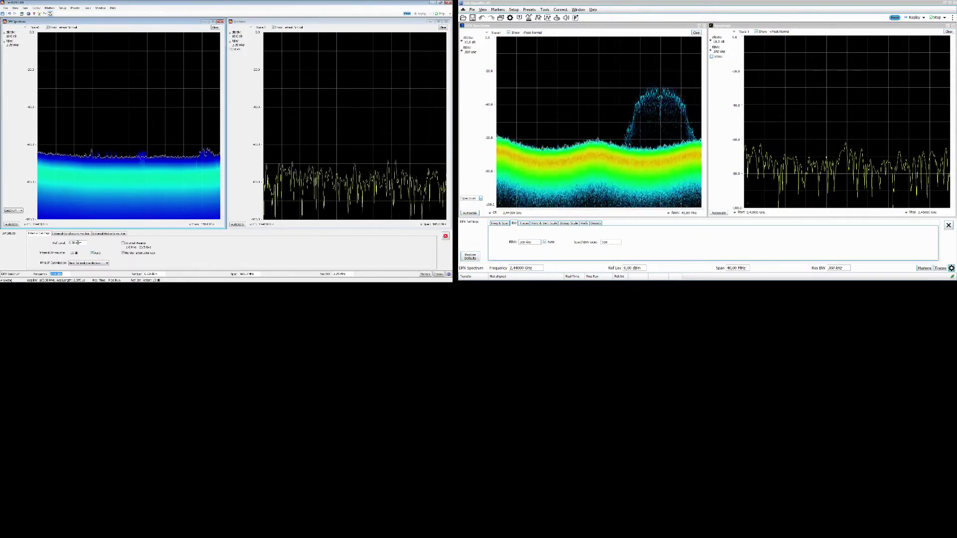
# - Scroll the left analyzer's reference level down to about -30 dBm
pyautogui.click(160, 274)
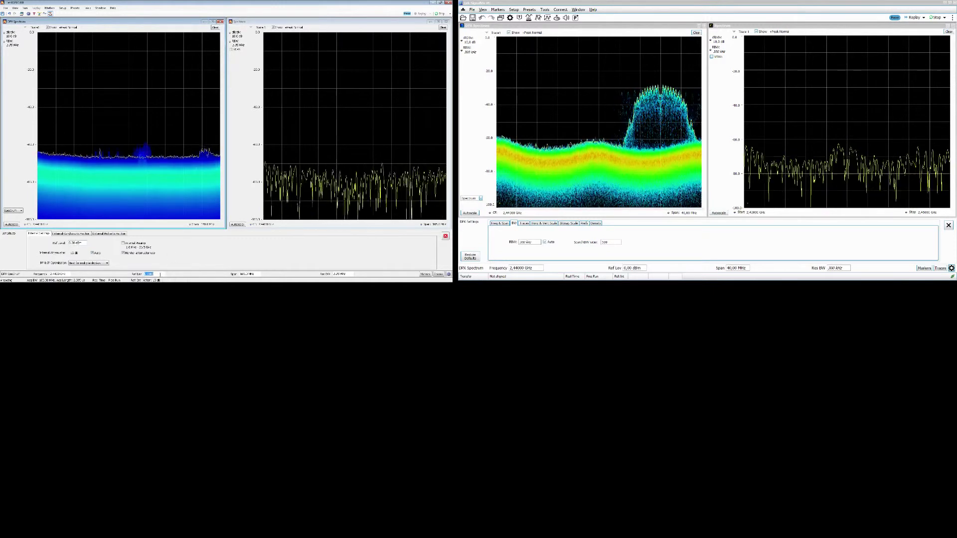
pyautogui.scroll(-3, 160, 274)
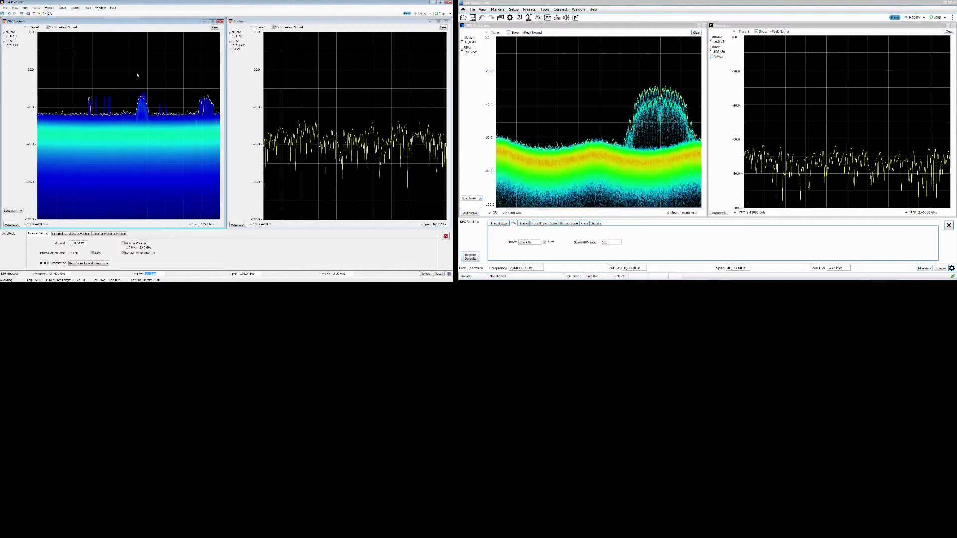
pyautogui.click(210, 224)
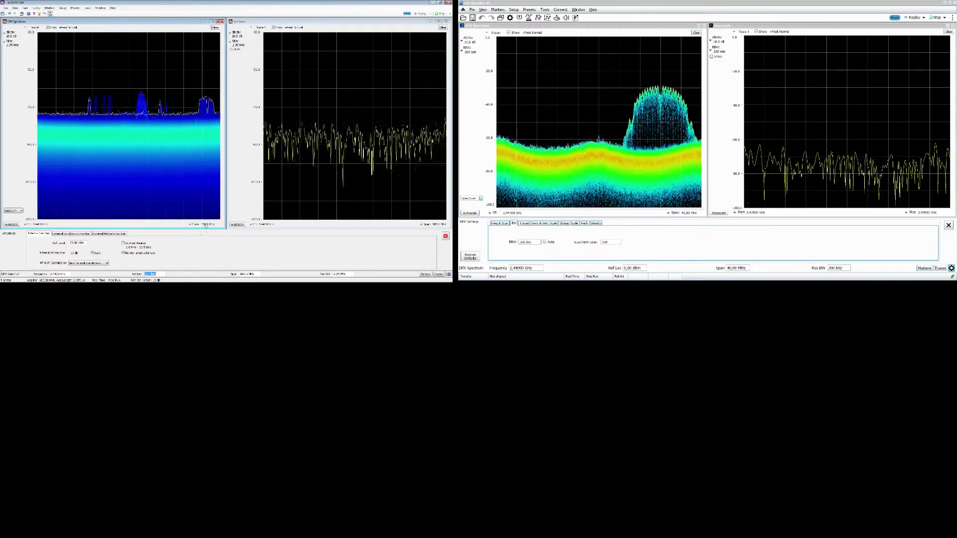
# - Set the left span to 40 MHz and auto-scale its DPX bitmap colours
pyautogui.write('40m')
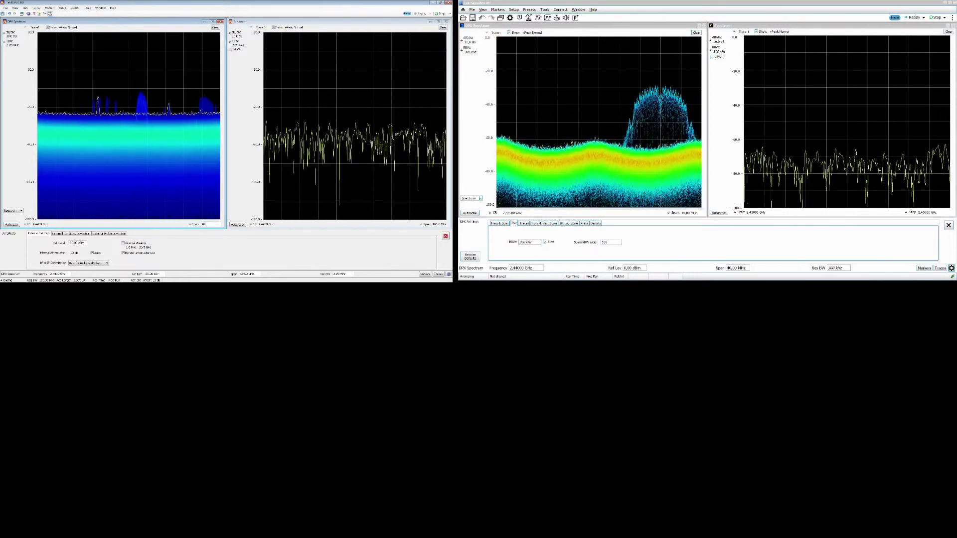
pyautogui.press('Return')
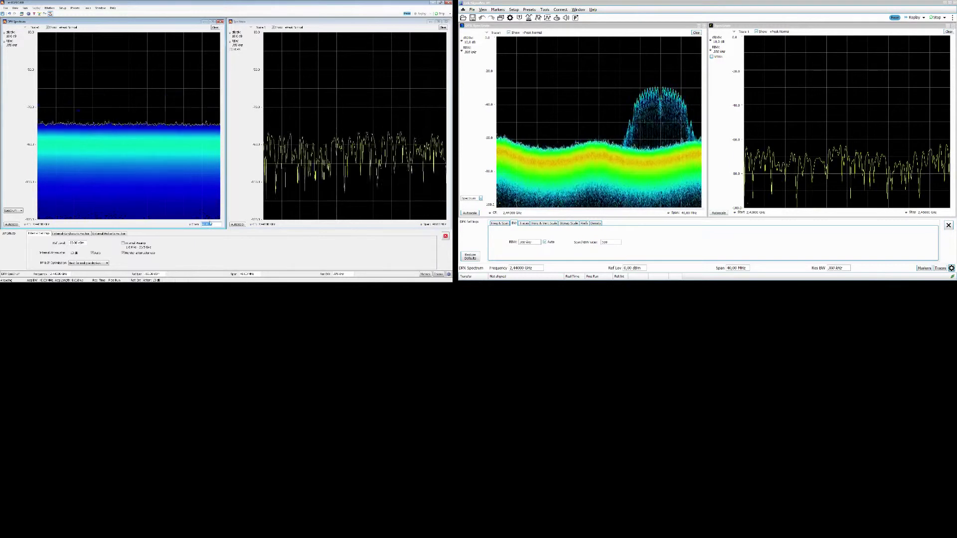
pyautogui.click(29, 15)
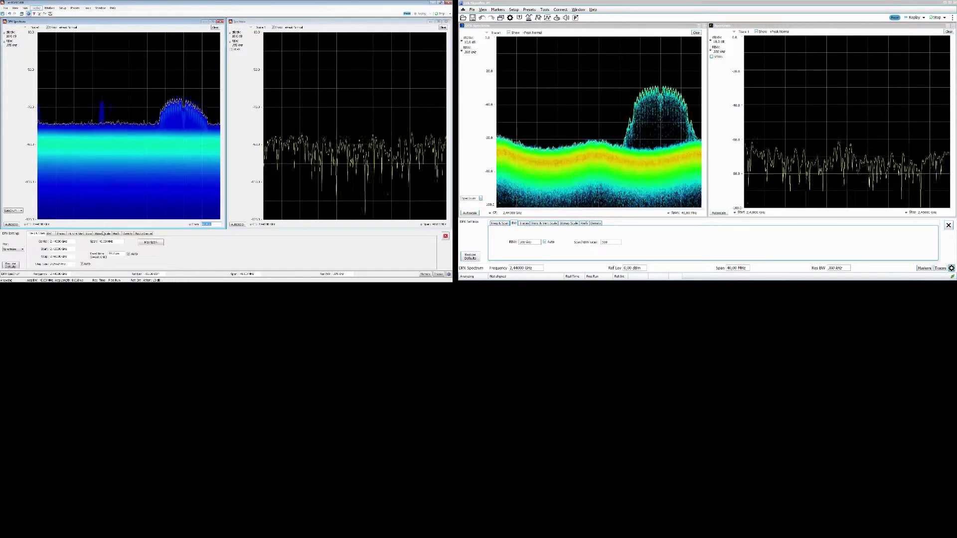
pyautogui.click(102, 234)
pyautogui.click(81, 261)
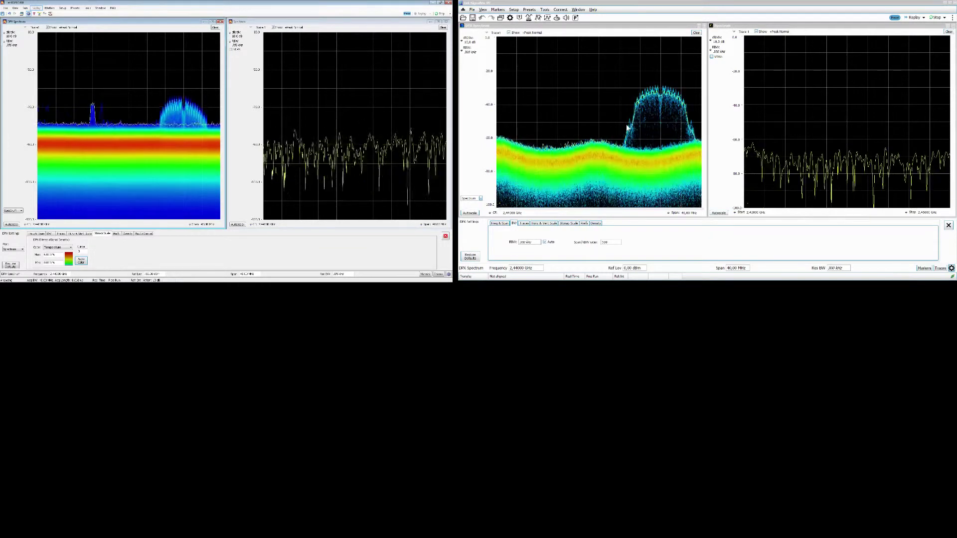
# - CF-pan both DPX plots to shift the centre frequencies to about 2.452 GHz and 2.451 GHz
pyautogui.rightClick(187, 121)
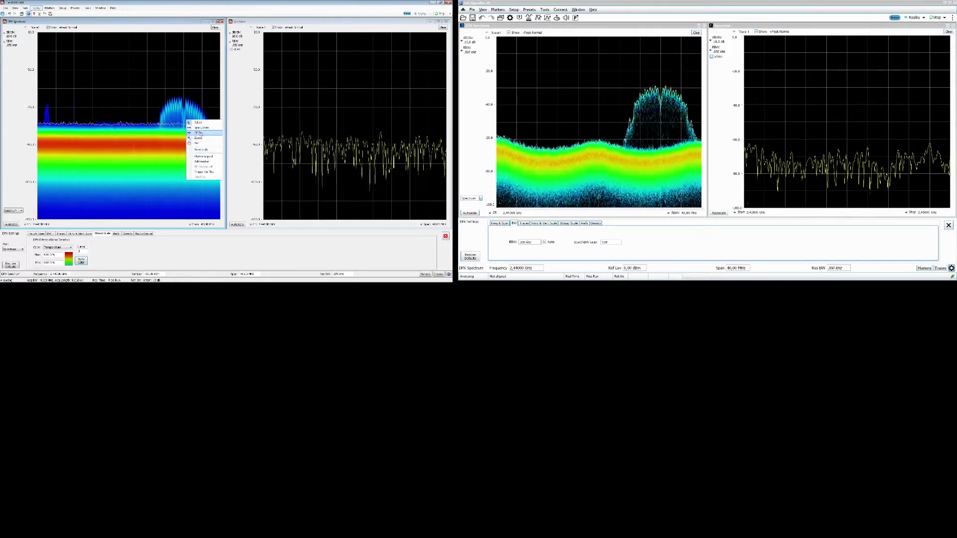
pyautogui.click(200, 133)
pyautogui.moveTo(183, 120); pyautogui.dragTo(128, 117)
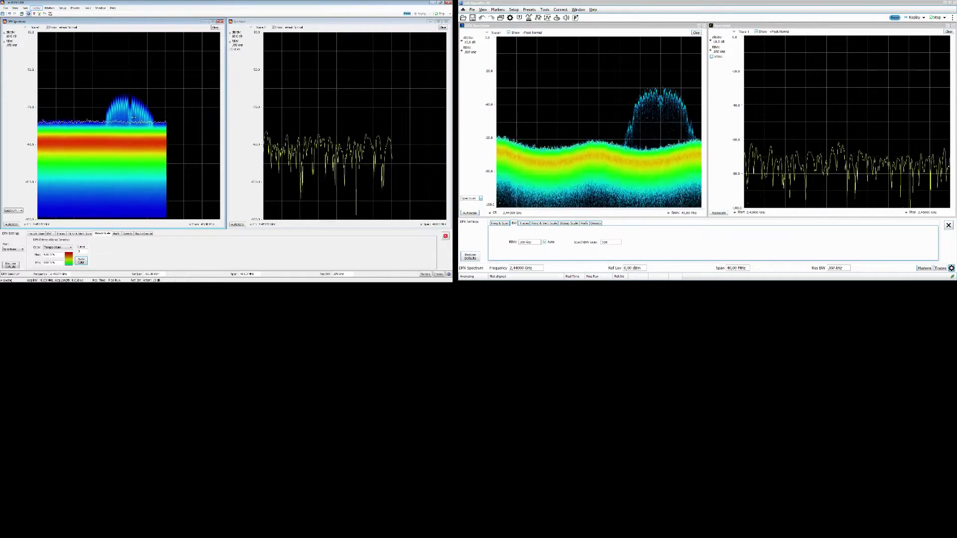
pyautogui.rightClick(659, 131)
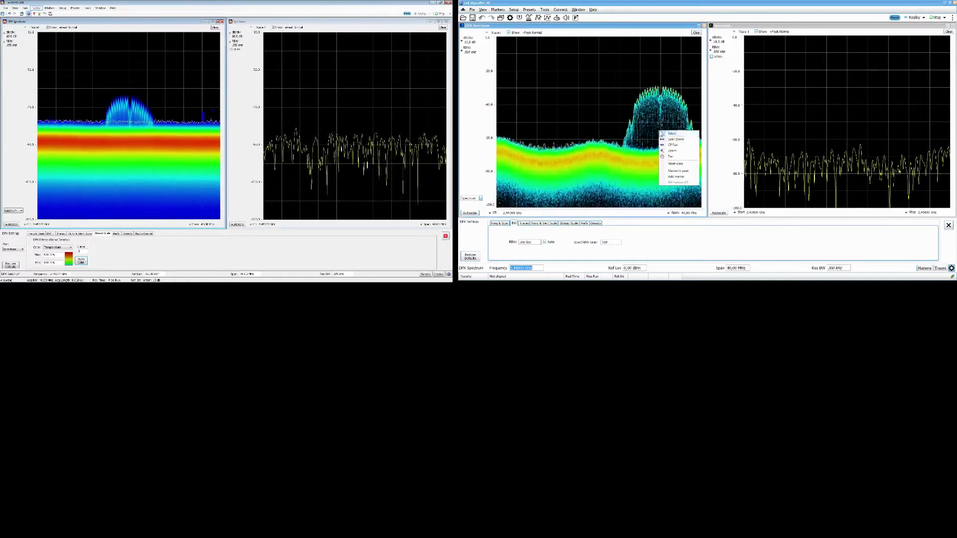
pyautogui.click(676, 149)
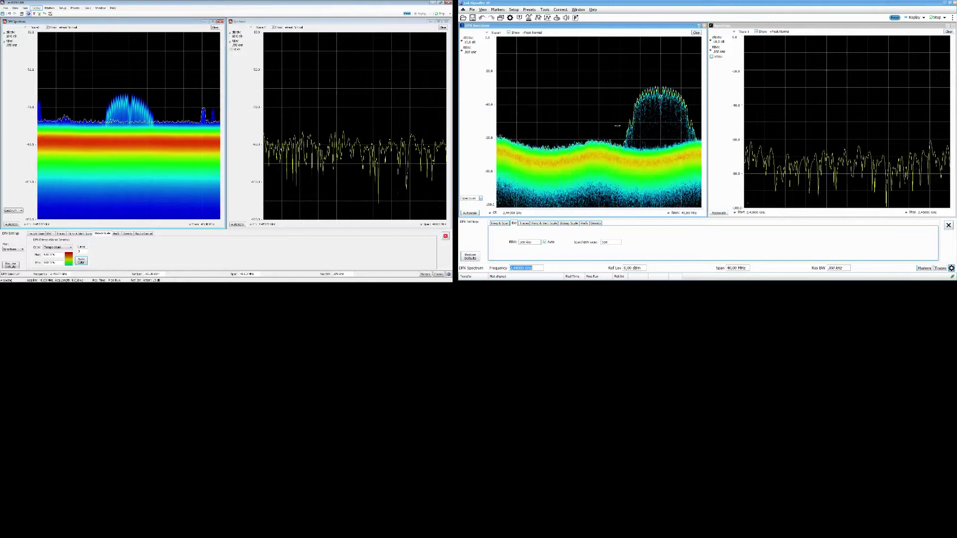
pyautogui.moveTo(617, 126); pyautogui.dragTo(600, 128)
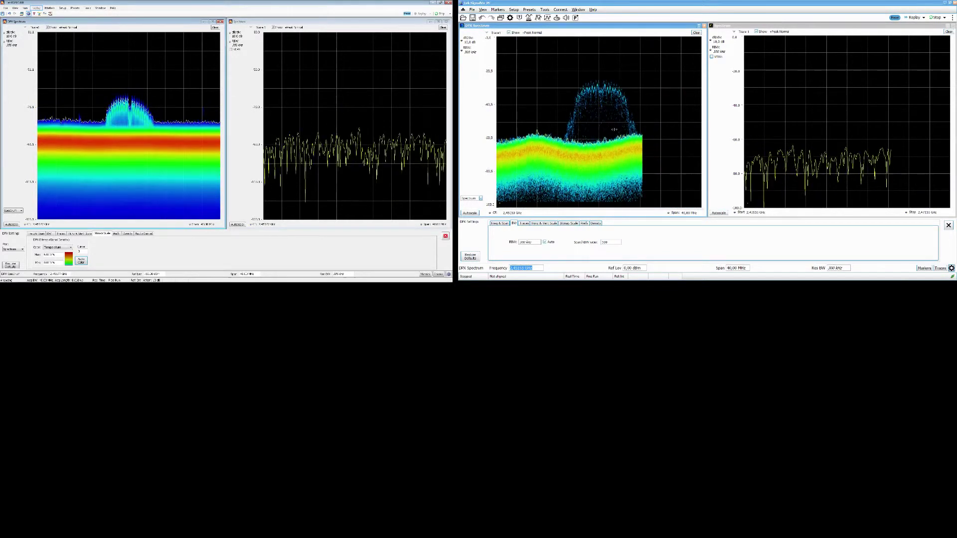
pyautogui.click(953, 26)
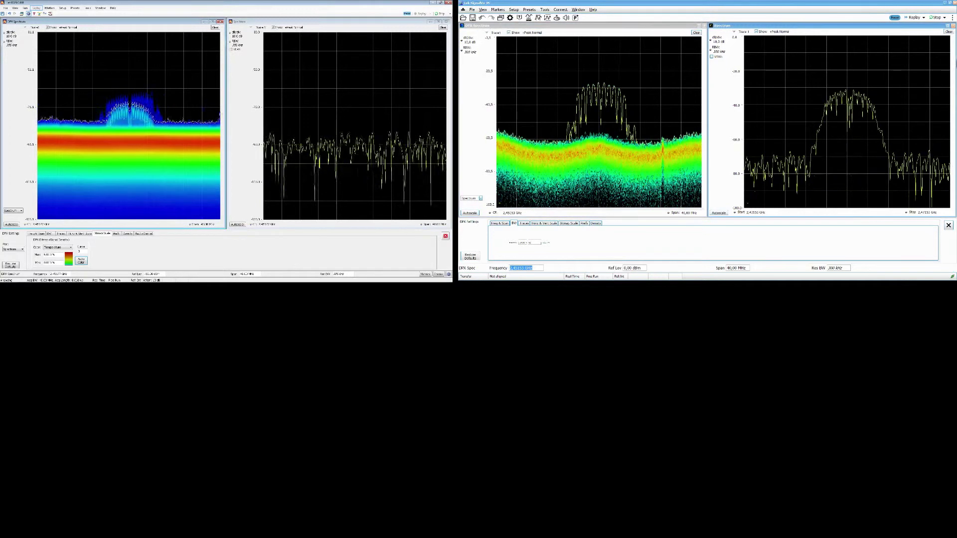
# - Close both Spectrum views, enable the left internal preamp, and hide the left settings panel
pyautogui.click(954, 27)
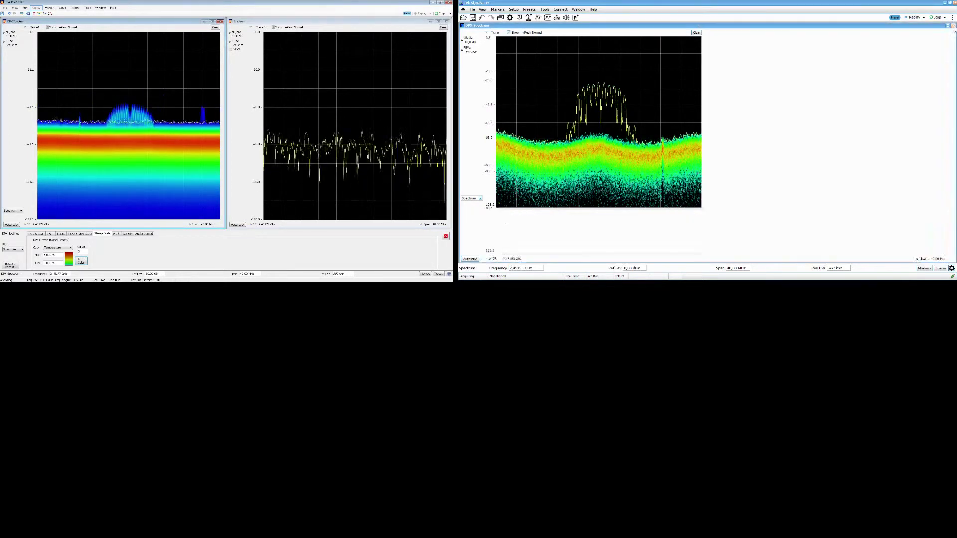
pyautogui.click(446, 22)
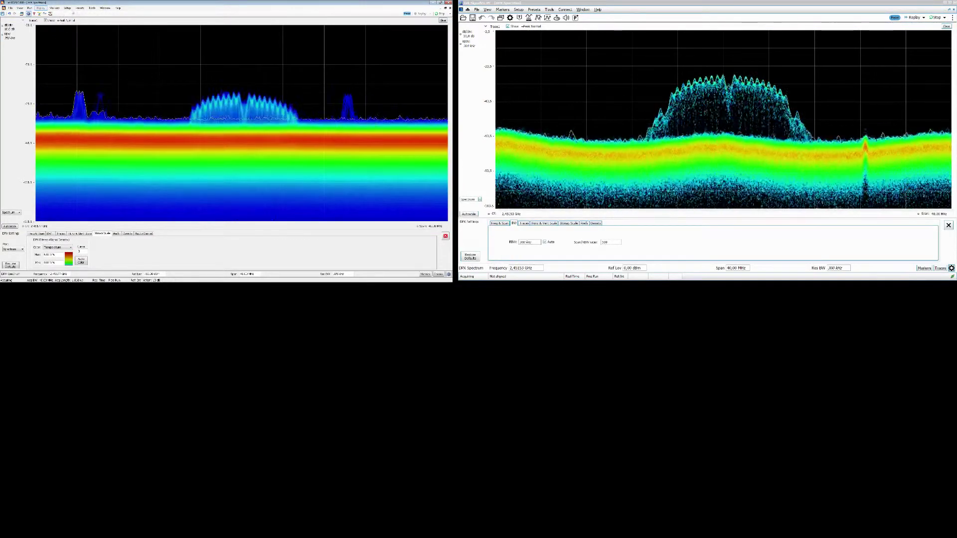
pyautogui.click(68, 8)
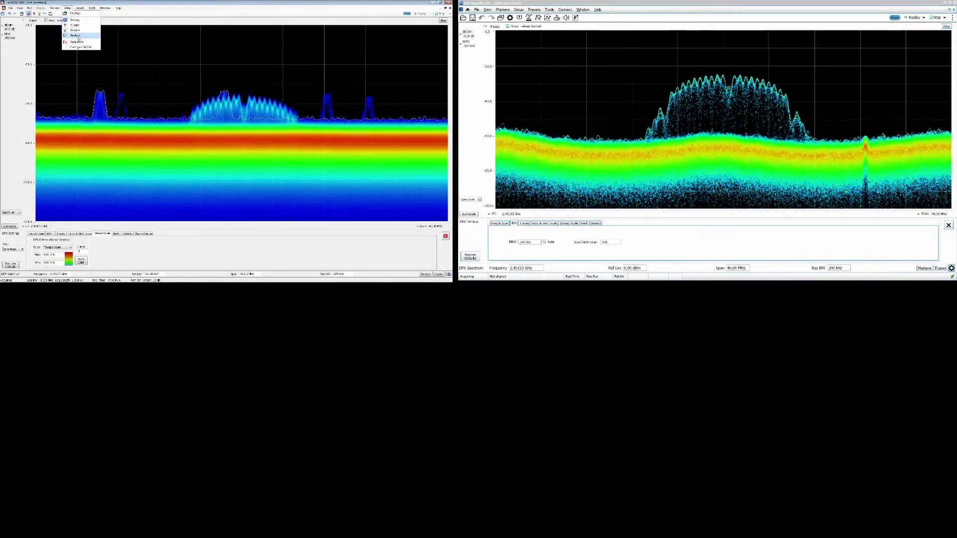
pyautogui.click(75, 35)
pyautogui.click(67, 8)
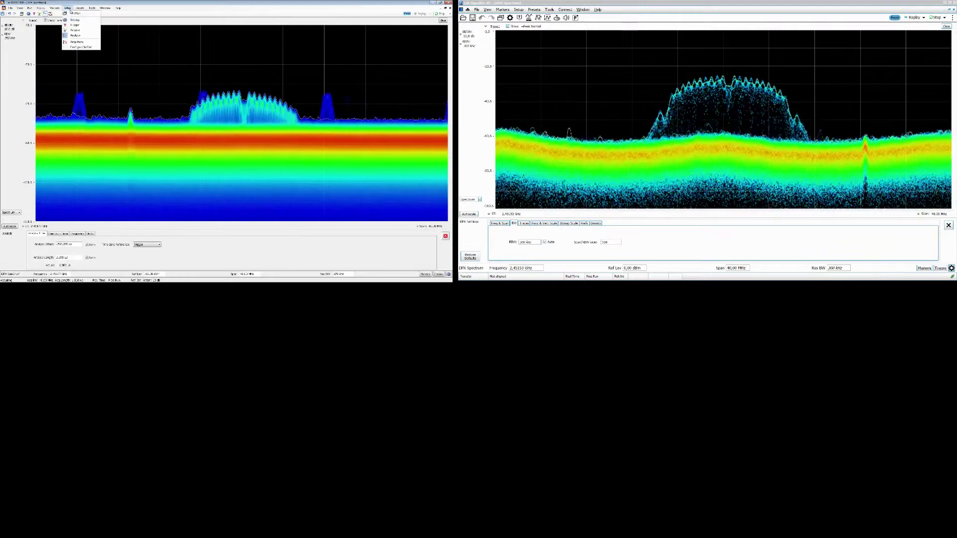
pyautogui.click(78, 42)
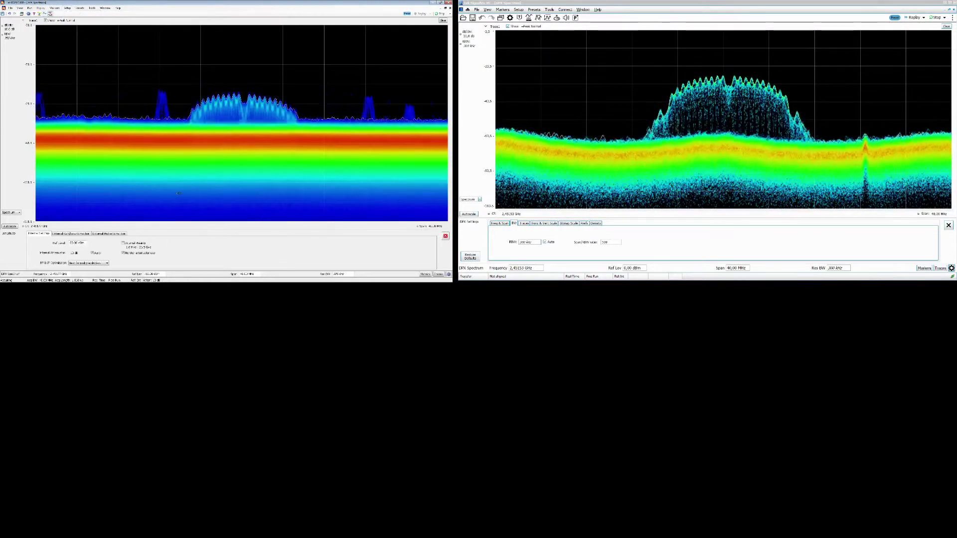
pyautogui.click(123, 244)
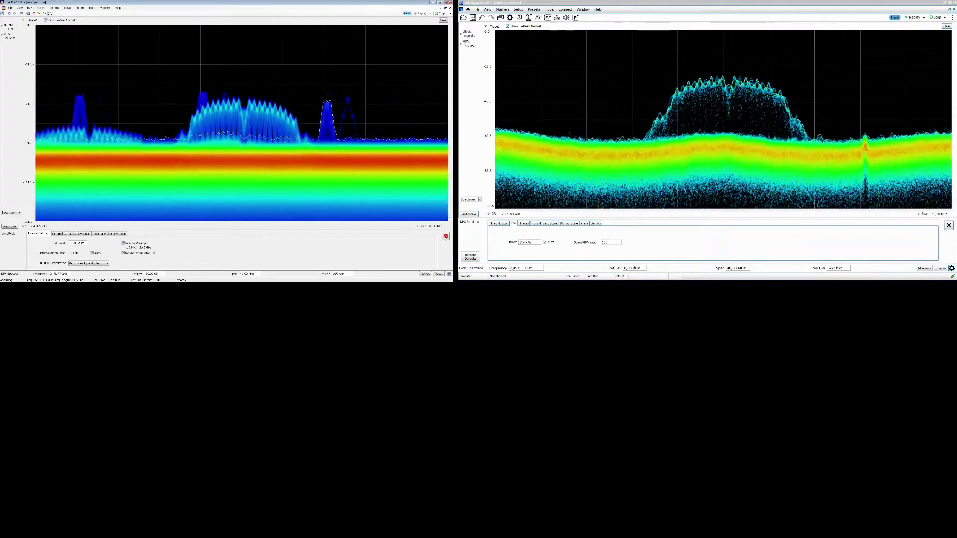
pyautogui.click(445, 237)
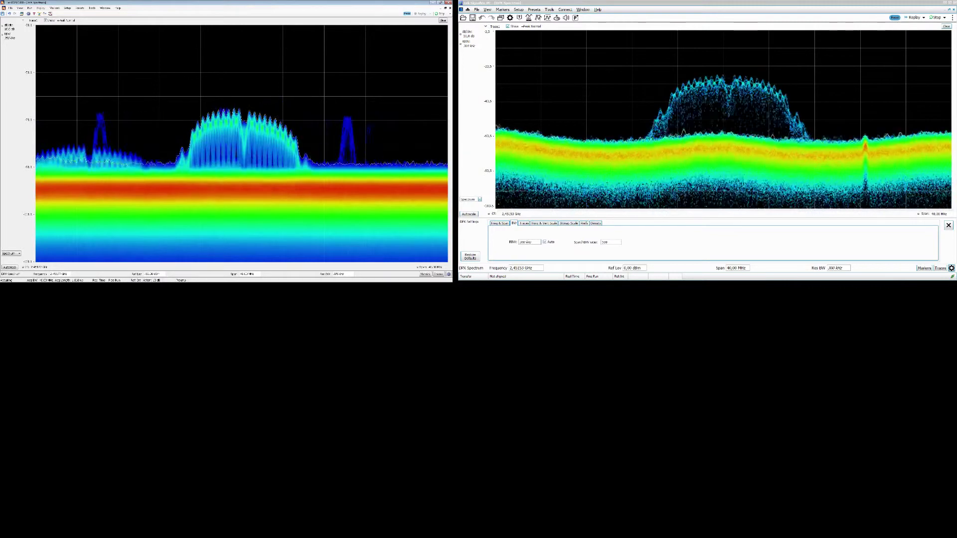
# - Tick Show parameter readouts in the Prefs of both the right and left DPX displays
pyautogui.click(587, 224)
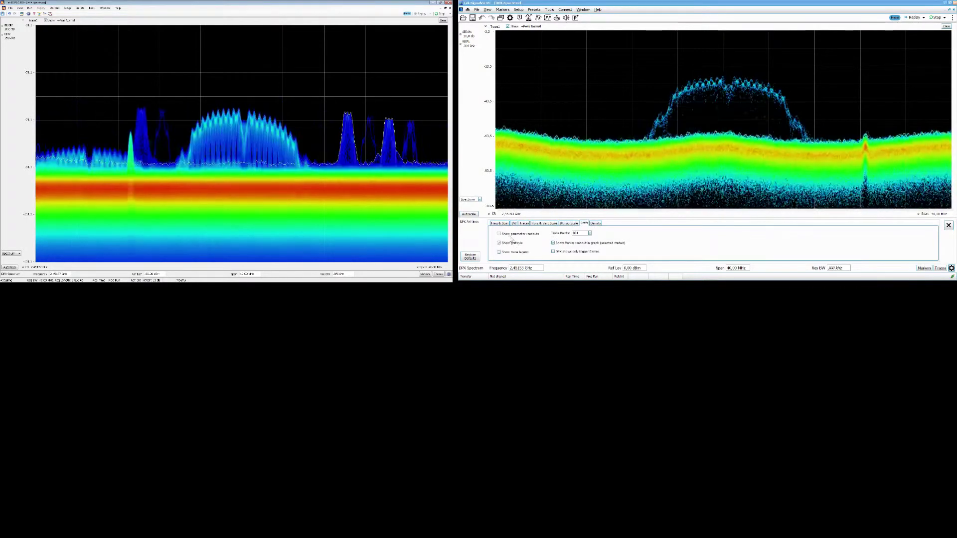
pyautogui.click(500, 234)
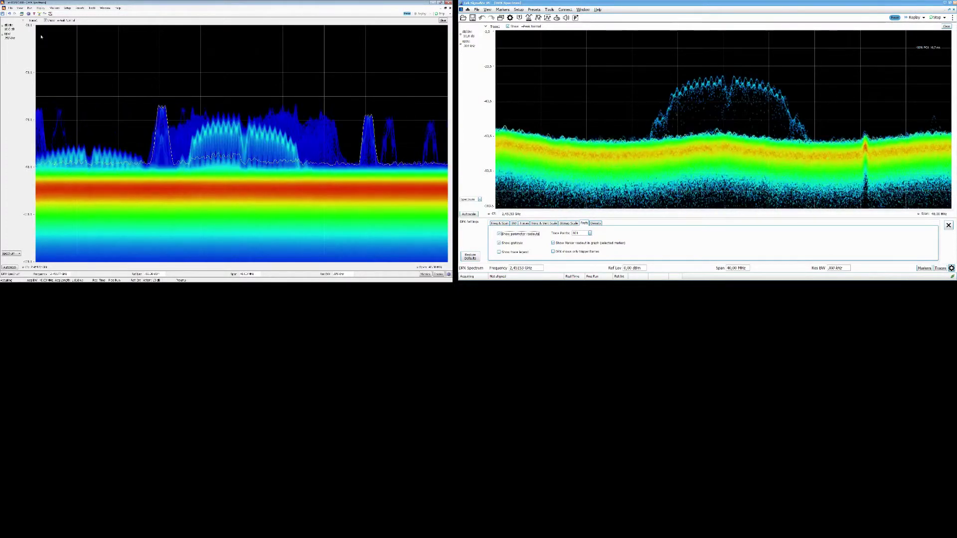
pyautogui.click(28, 14)
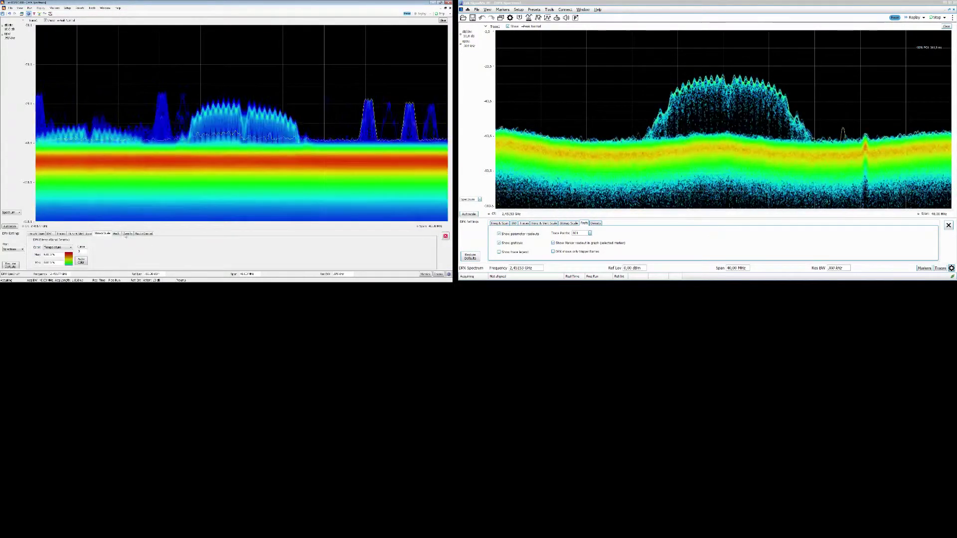
pyautogui.click(117, 235)
pyautogui.click(117, 234)
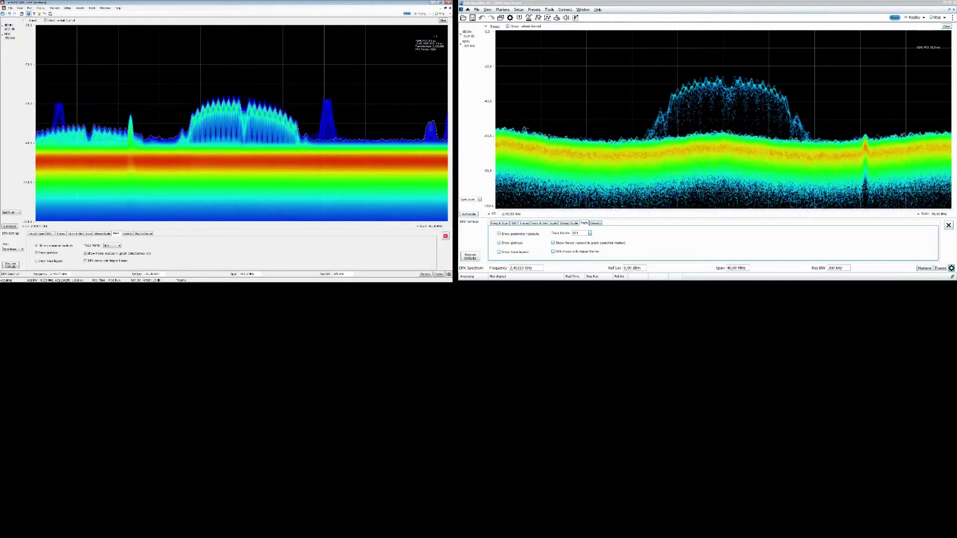
pyautogui.click(524, 224)
# - Switch the right display's trace to Bitmap with 10 s variable dot persistence, then view its trigger settings
pyautogui.click(514, 224)
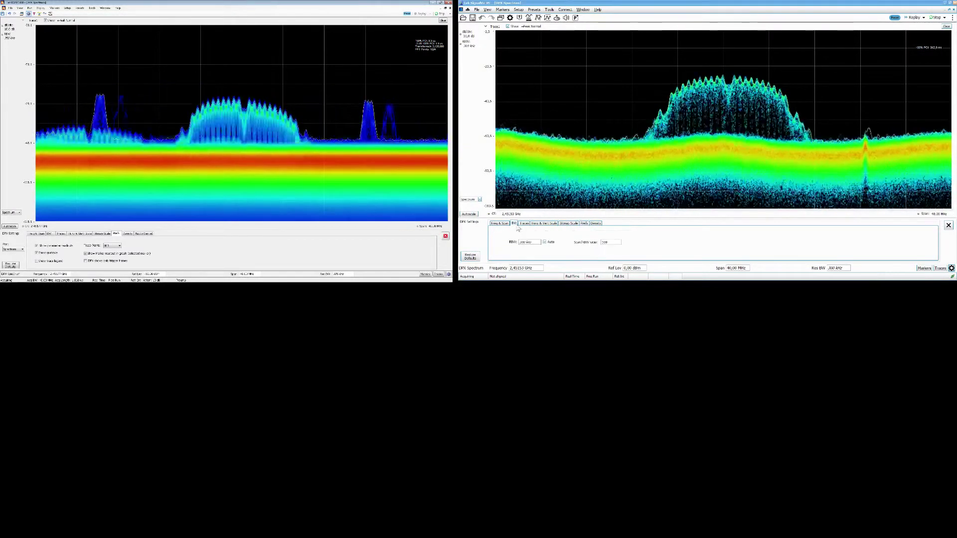
pyautogui.click(523, 224)
pyautogui.click(524, 233)
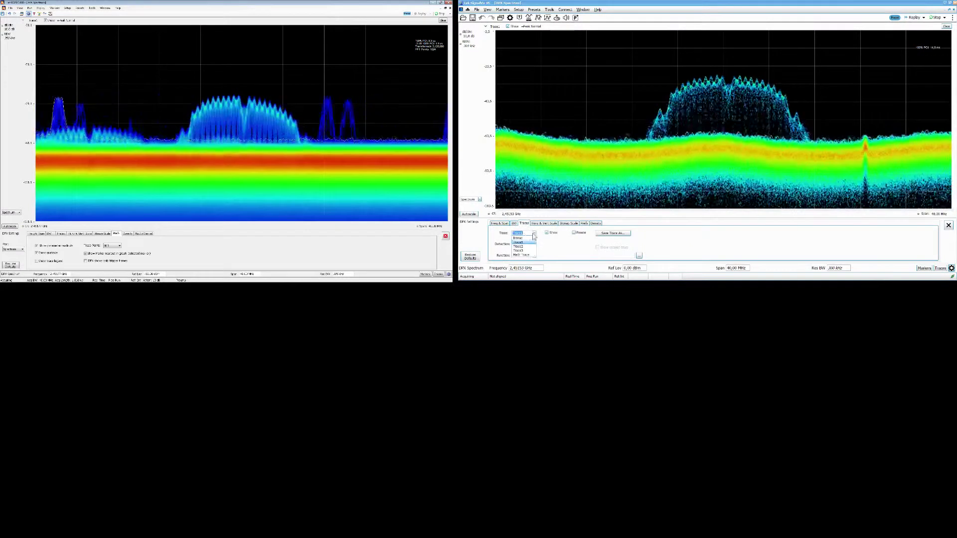
pyautogui.click(518, 238)
pyautogui.doubleClick(574, 250)
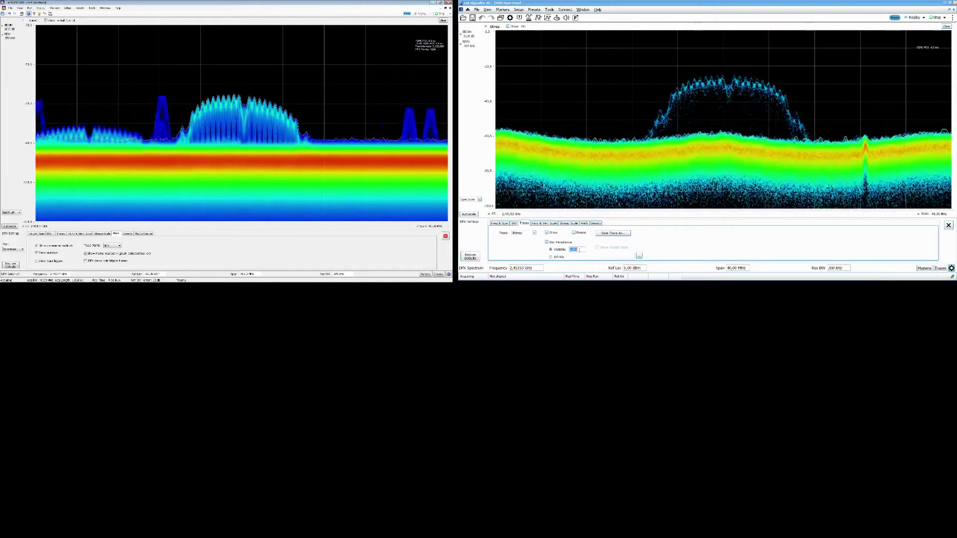
pyautogui.write('10')
pyautogui.press('Return')
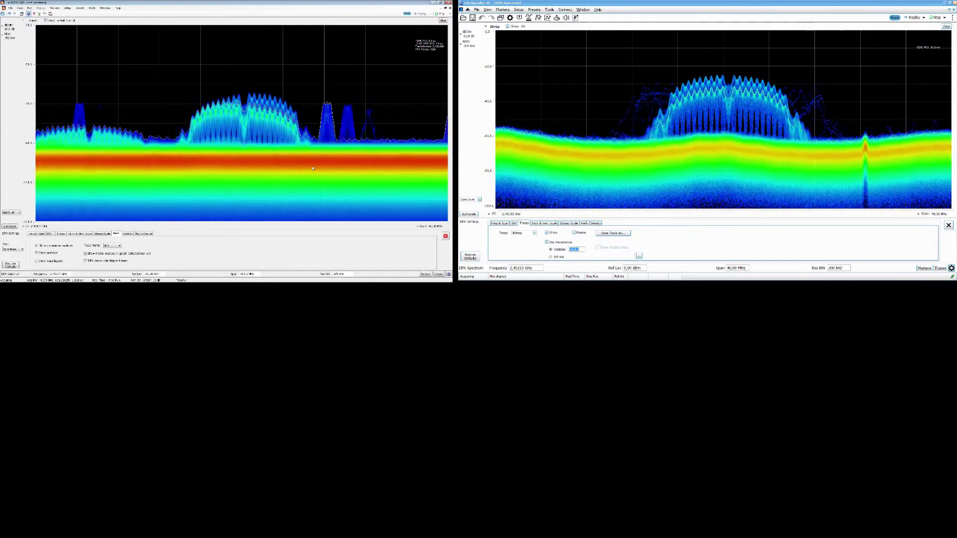
pyautogui.click(521, 20)
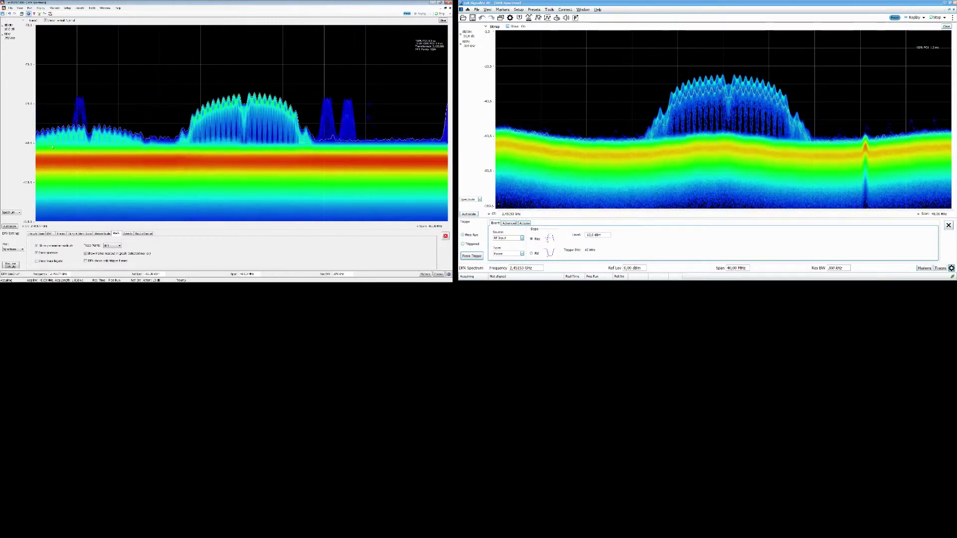
# - Review the left analyser's trigger settings, keeping the Power type, and return the right display to DPX settings
pyautogui.click(34, 14)
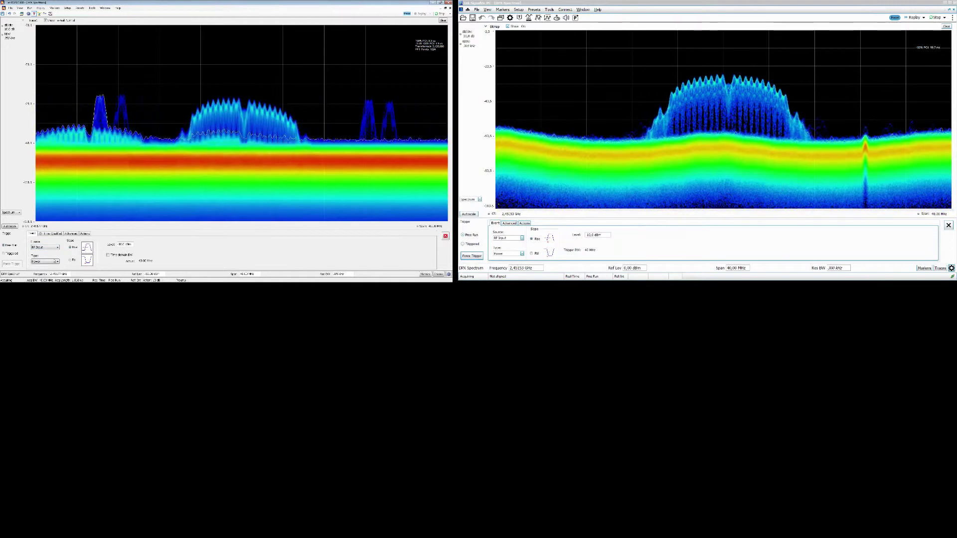
pyautogui.click(52, 262)
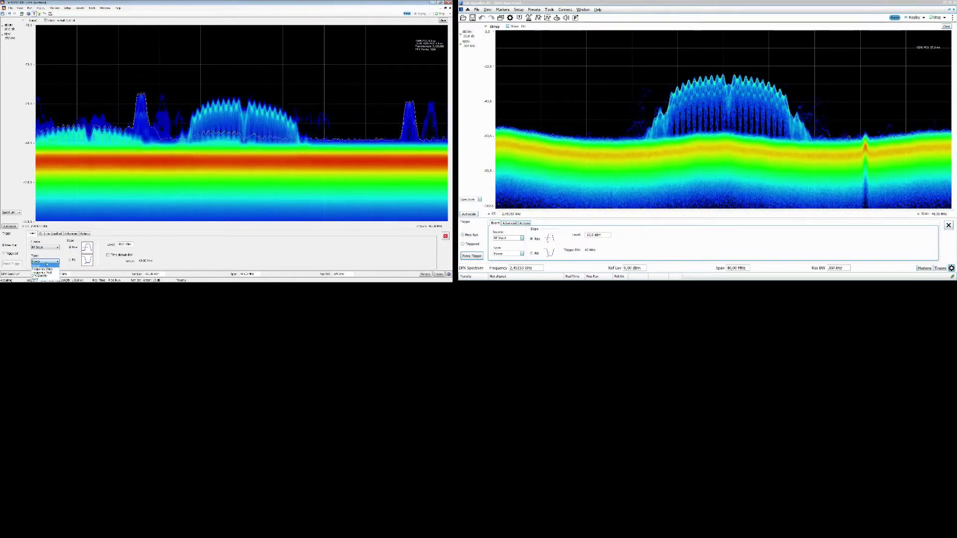
pyautogui.click(45, 266)
pyautogui.click(54, 234)
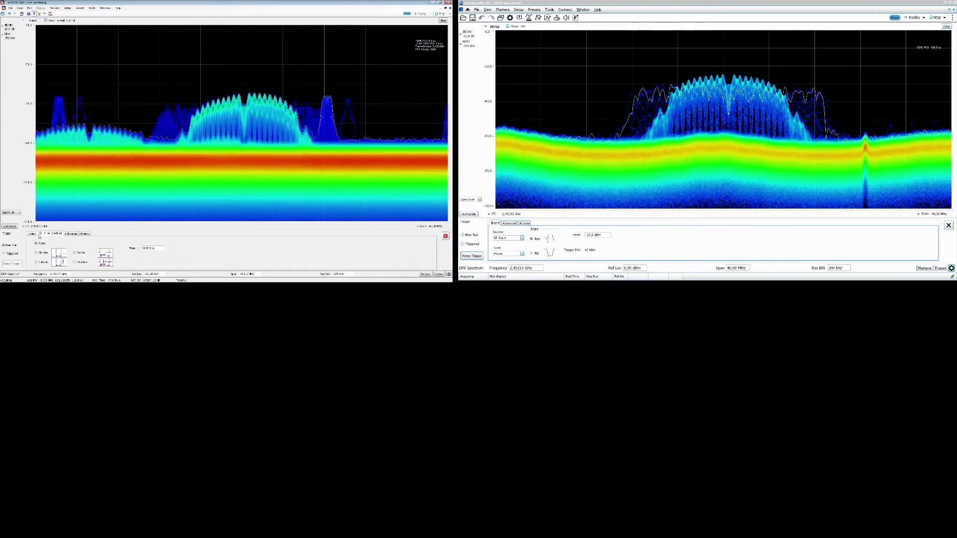
pyautogui.click(35, 234)
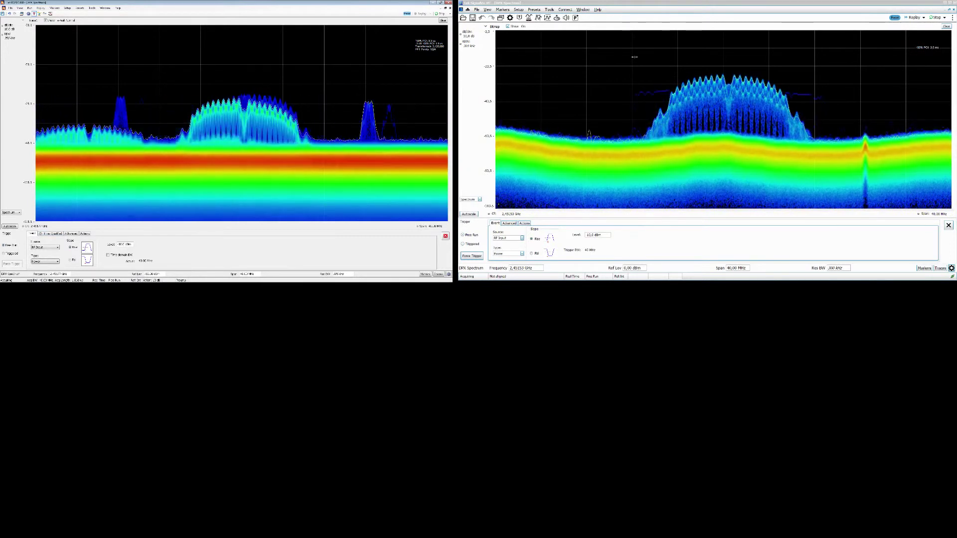
pyautogui.click(510, 18)
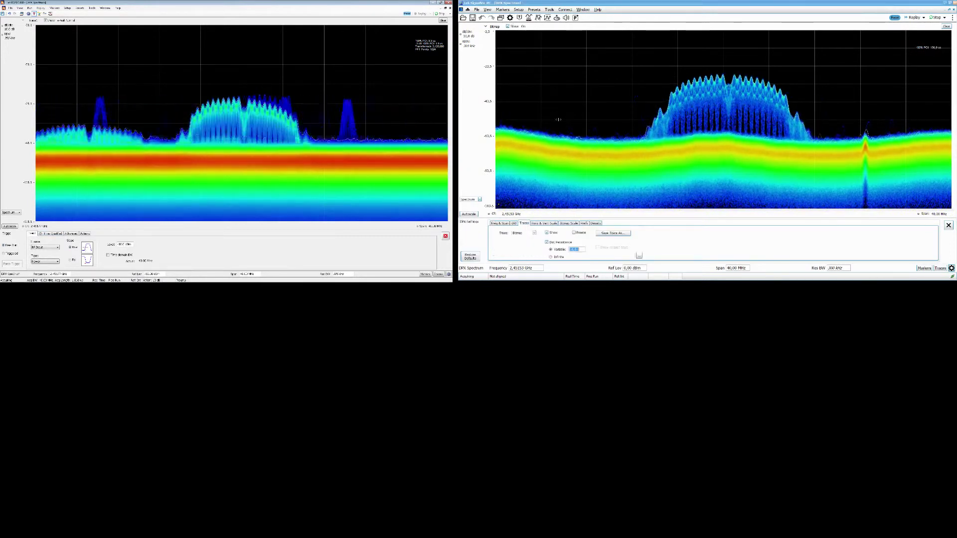
# - Place a DPX density measurement box over the wideband signal hump and set a DPX density trigger on the left display
pyautogui.click(595, 223)
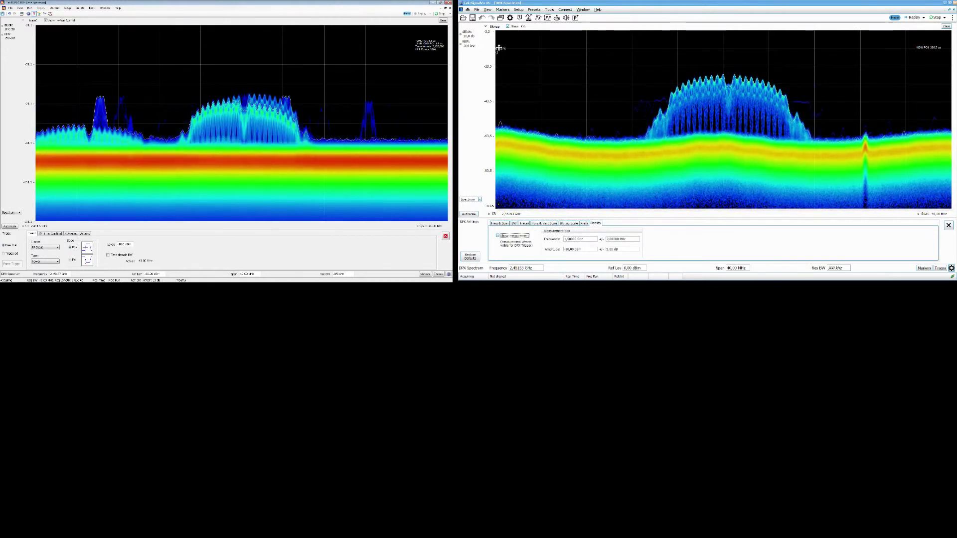
pyautogui.moveTo(499, 48); pyautogui.dragTo(675, 88)
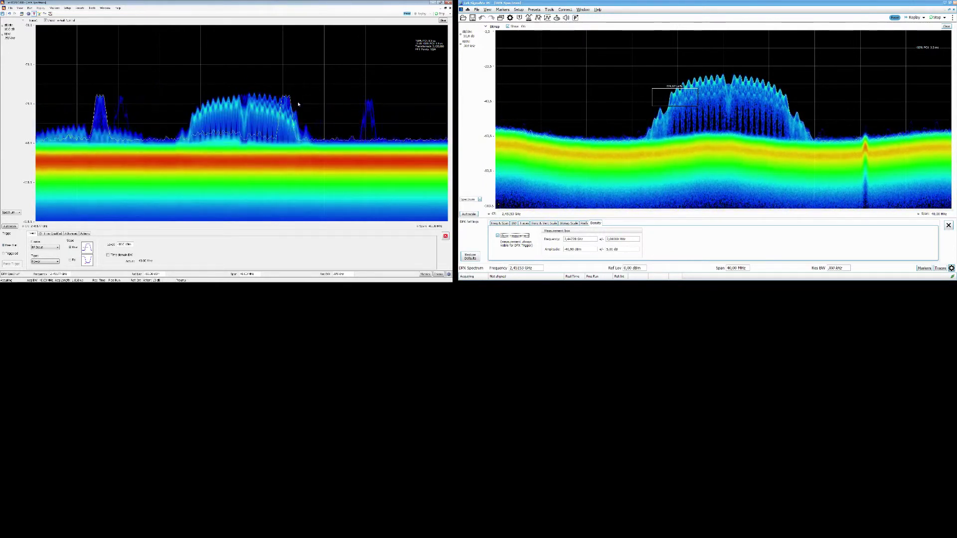
pyautogui.rightClick(229, 79)
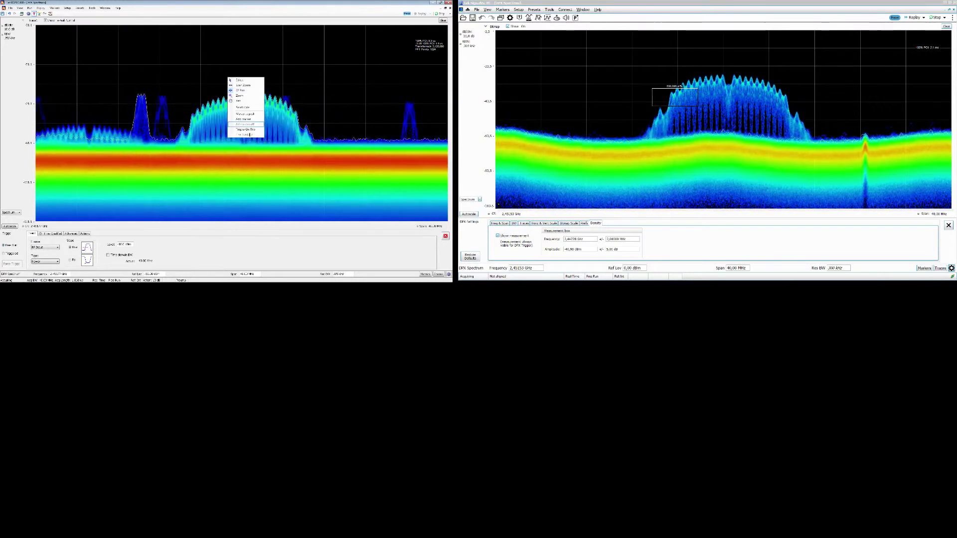
pyautogui.click(245, 129)
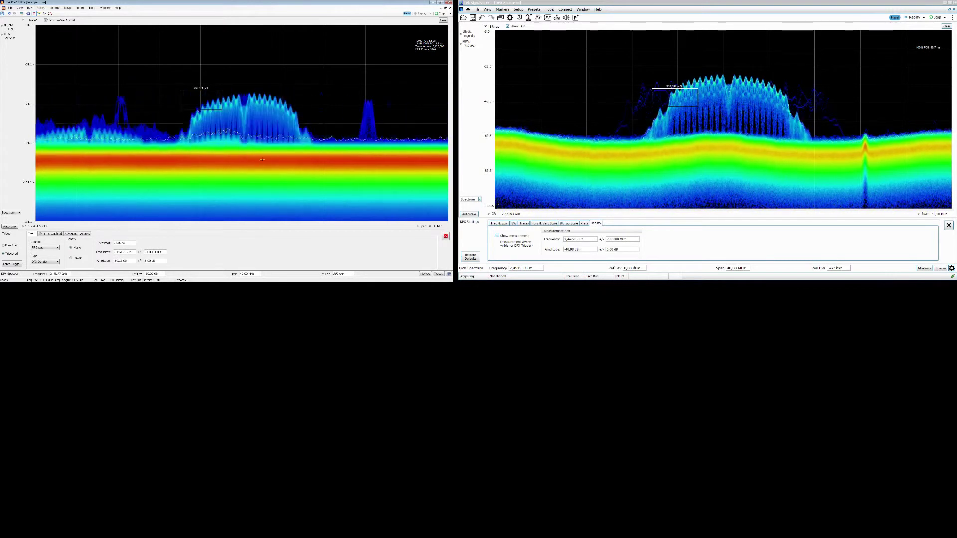
pyautogui.click(20, 8)
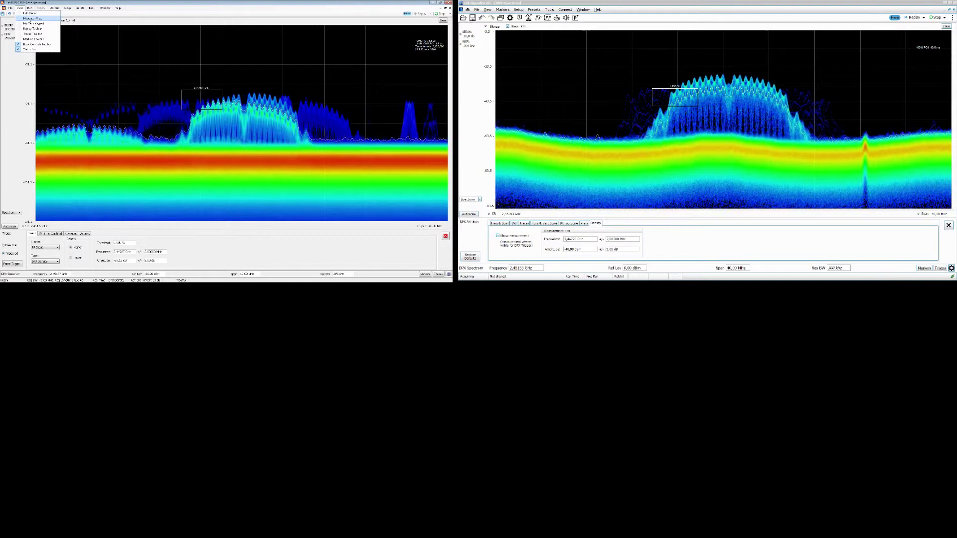
# - Show the left time overview with acquisition length 820 and add a Spectrogram display
pyautogui.click(31, 19)
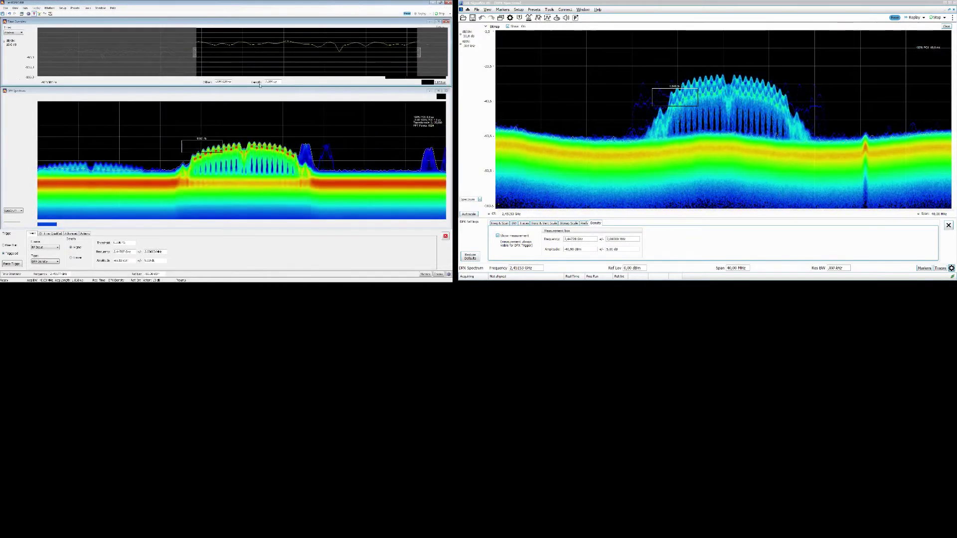
pyautogui.write('820')
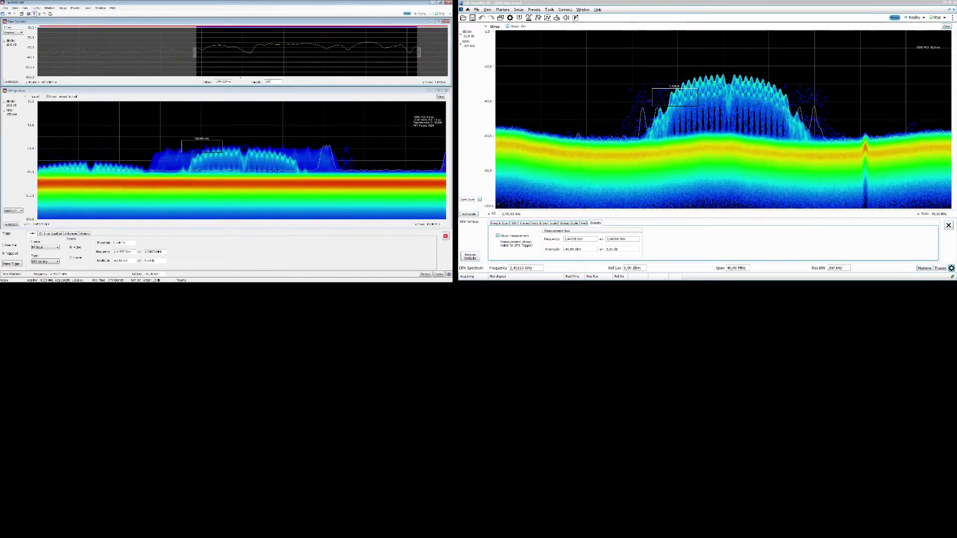
pyautogui.press('Return')
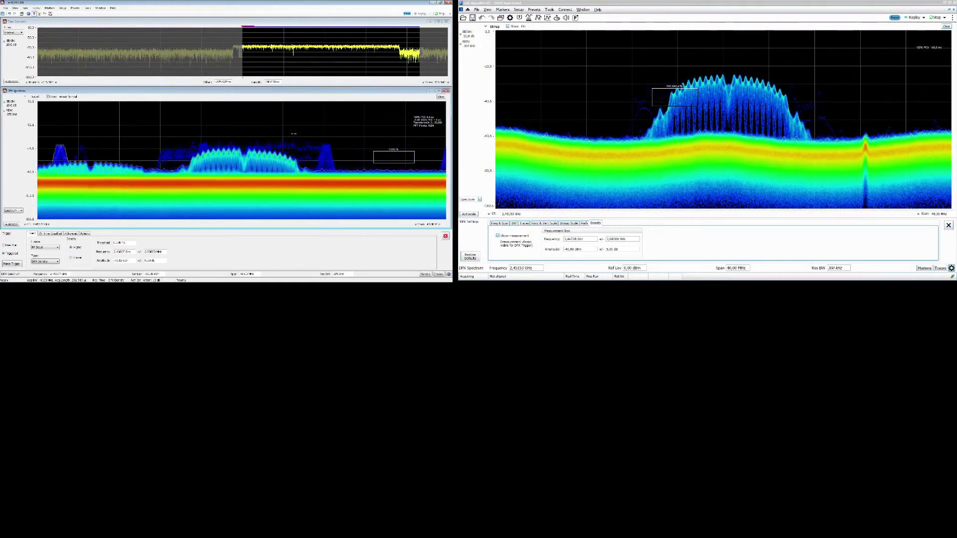
pyautogui.click(22, 14)
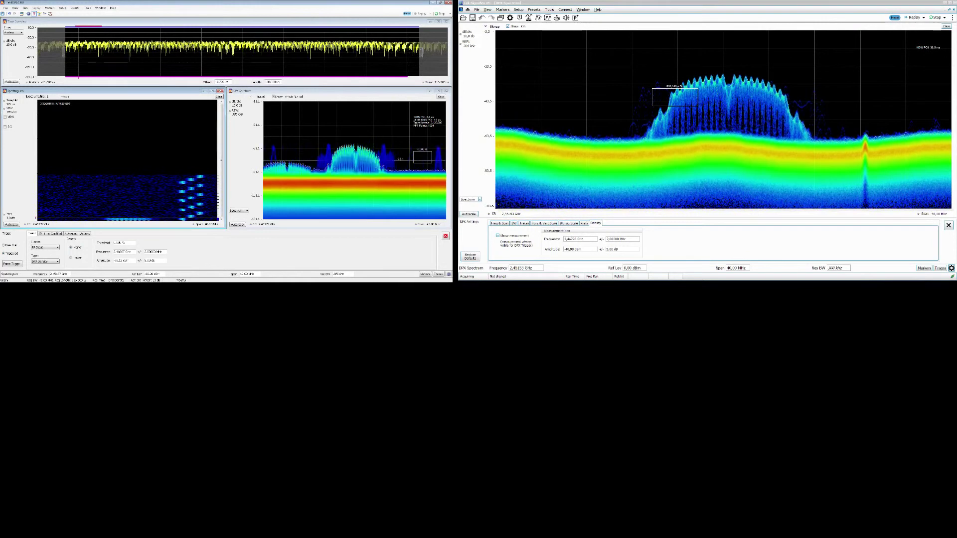
# - Resize the left density box to about ±3.4 MHz around the signal near 2.46 GHz
pyautogui.moveTo(412, 156); pyautogui.dragTo(336, 157)
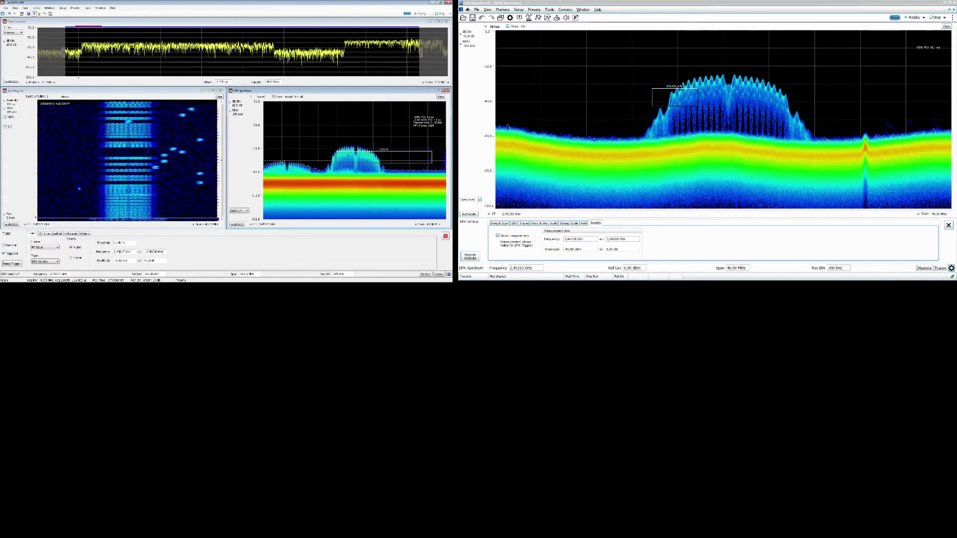
pyautogui.moveTo(336, 157); pyautogui.dragTo(390, 141)
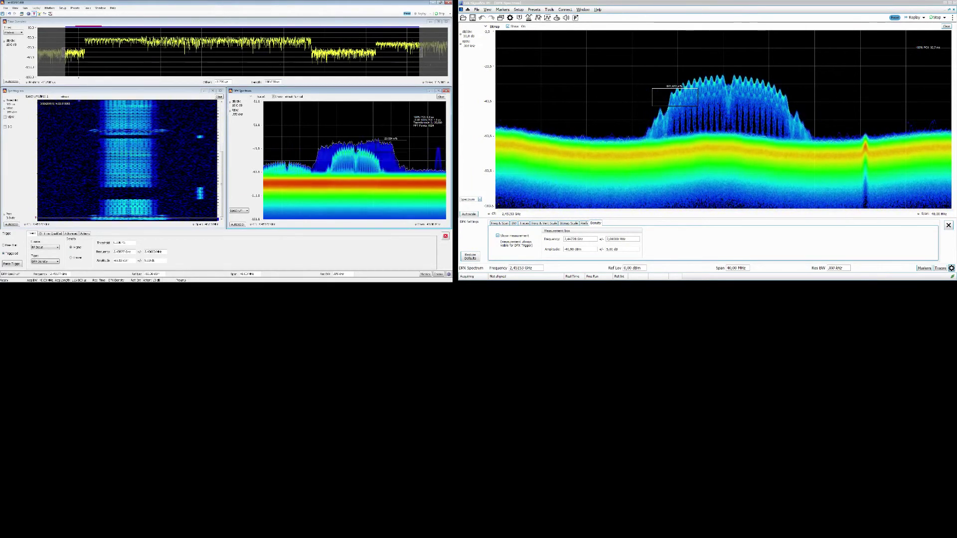
pyautogui.moveTo(388, 143); pyautogui.dragTo(394, 142)
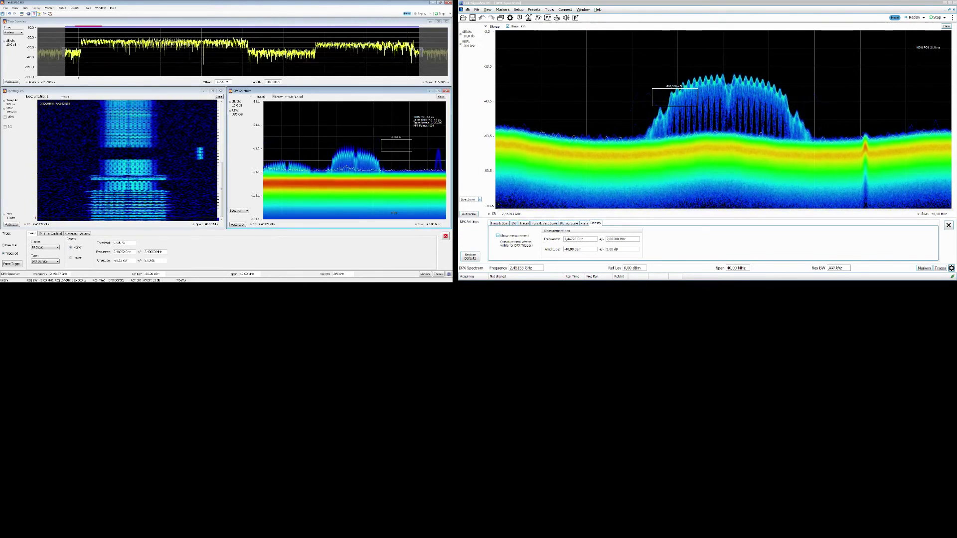
pyautogui.moveTo(90, 275)
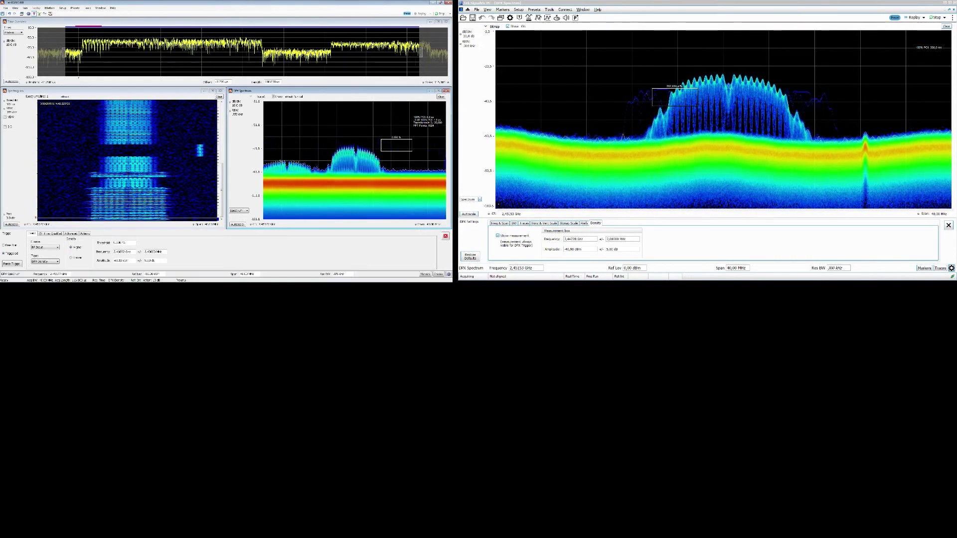